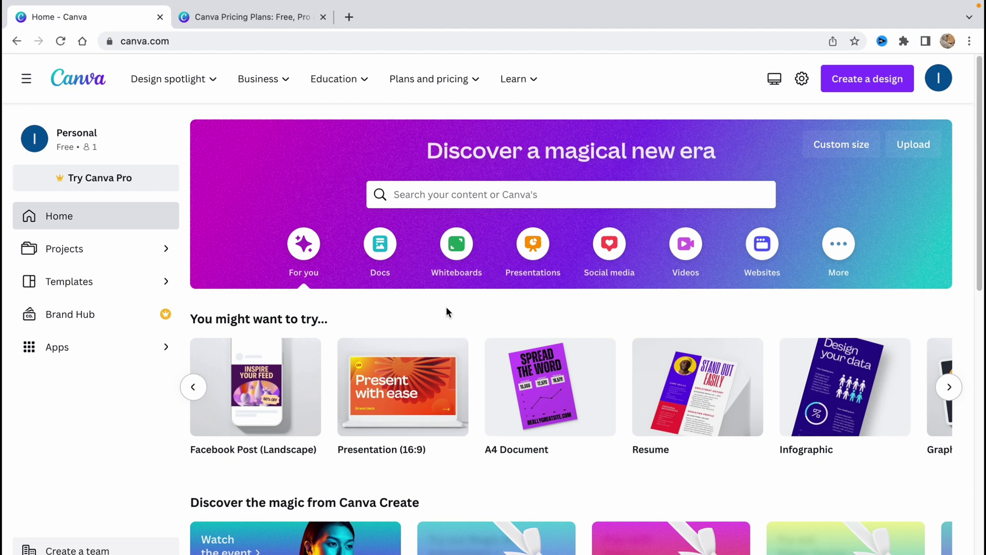
click(168, 39)
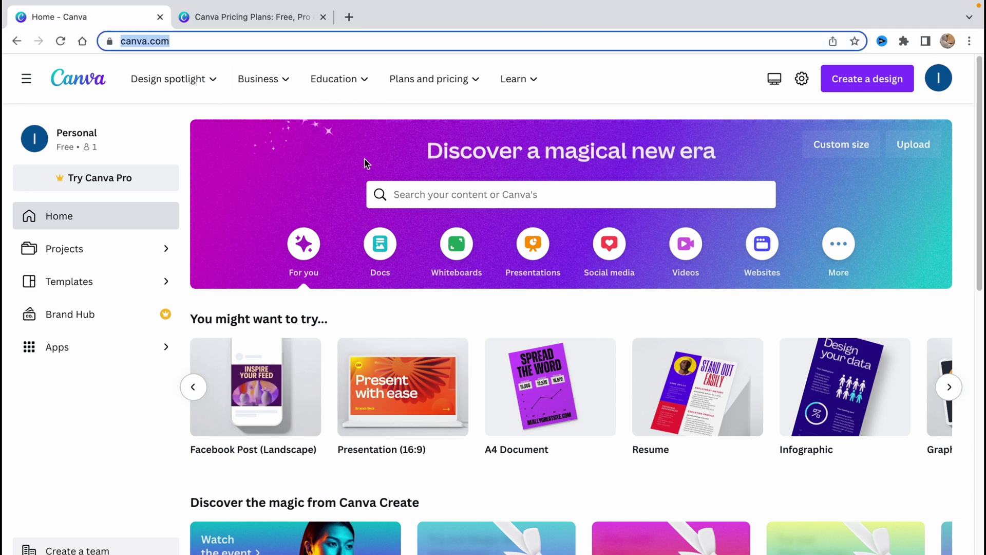
click(482, 312)
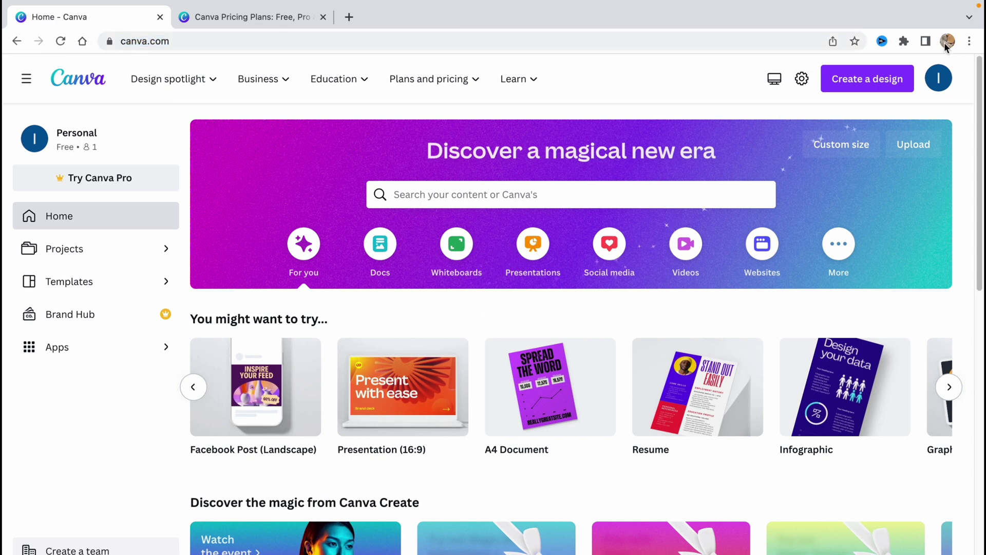
click(845, 86)
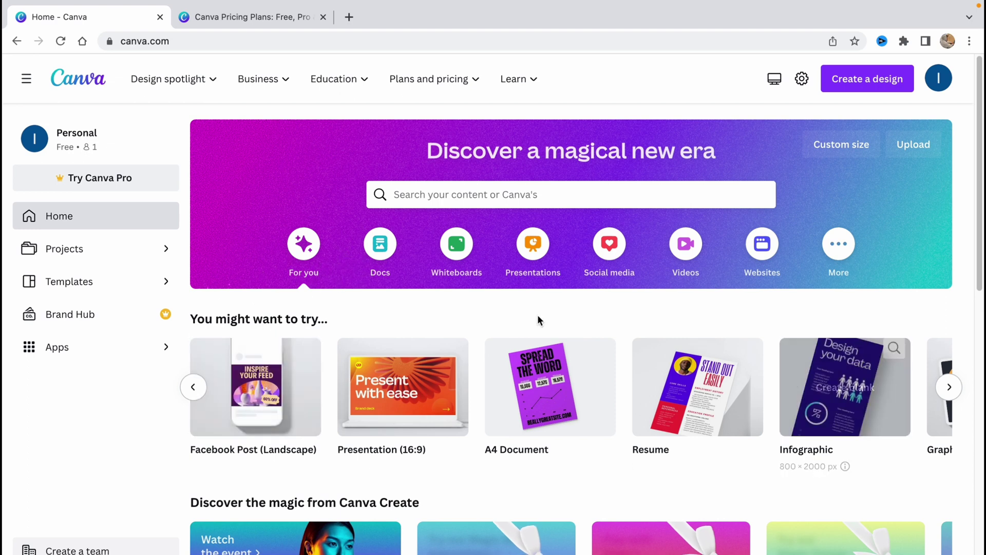
Step: Create a blank 42 × 59.4 cm Poster design from the suggested design types and close the home page
mouse_move(265, 358)
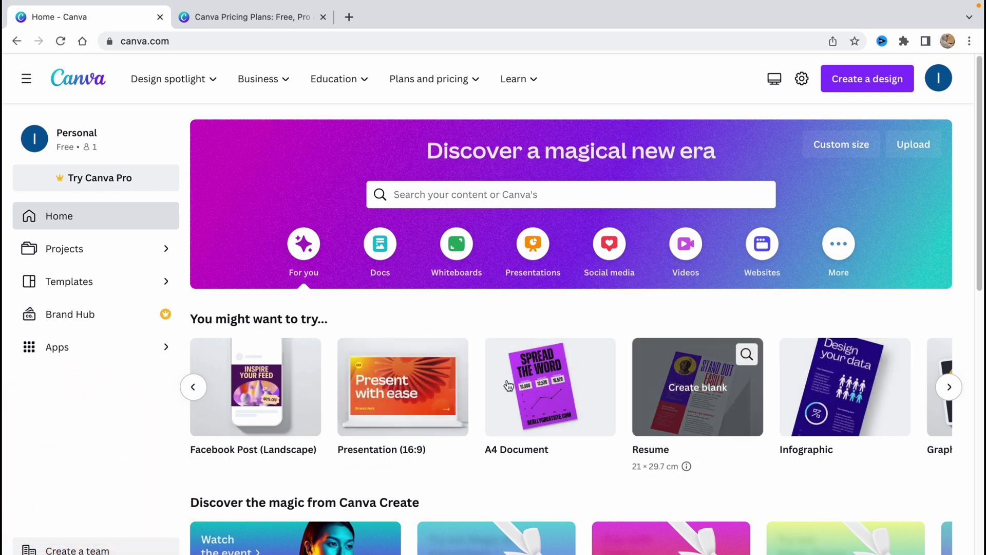
click(193, 387)
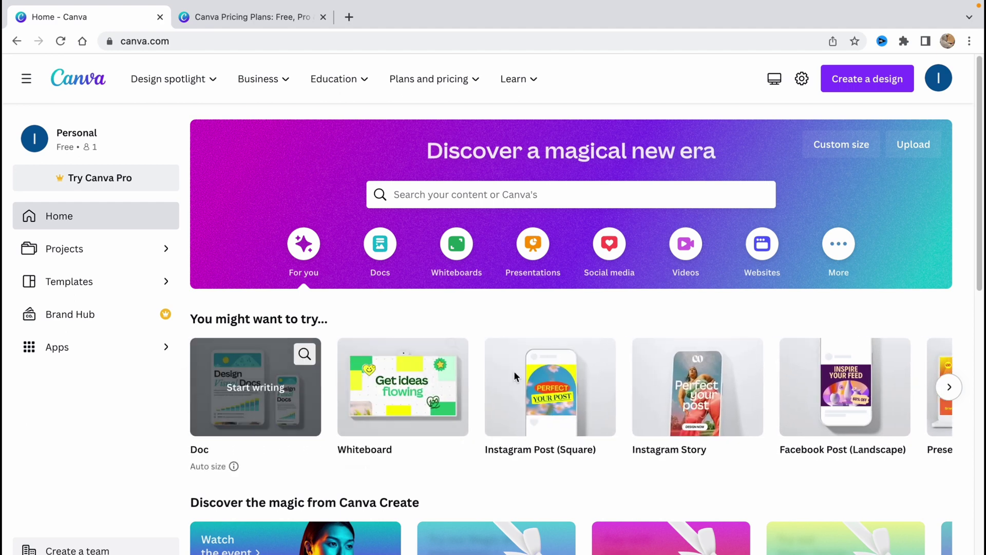
click(949, 388)
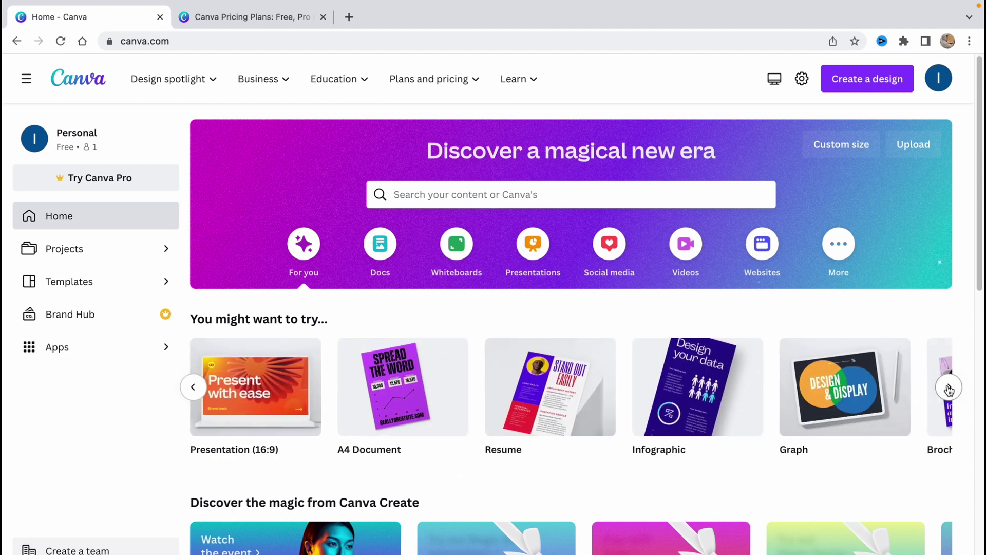
click(949, 388)
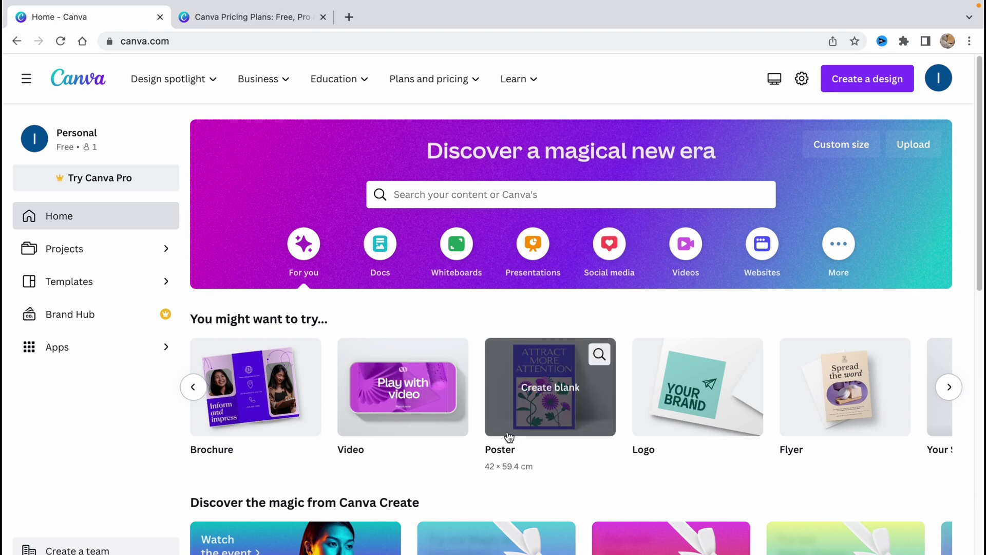
click(548, 394)
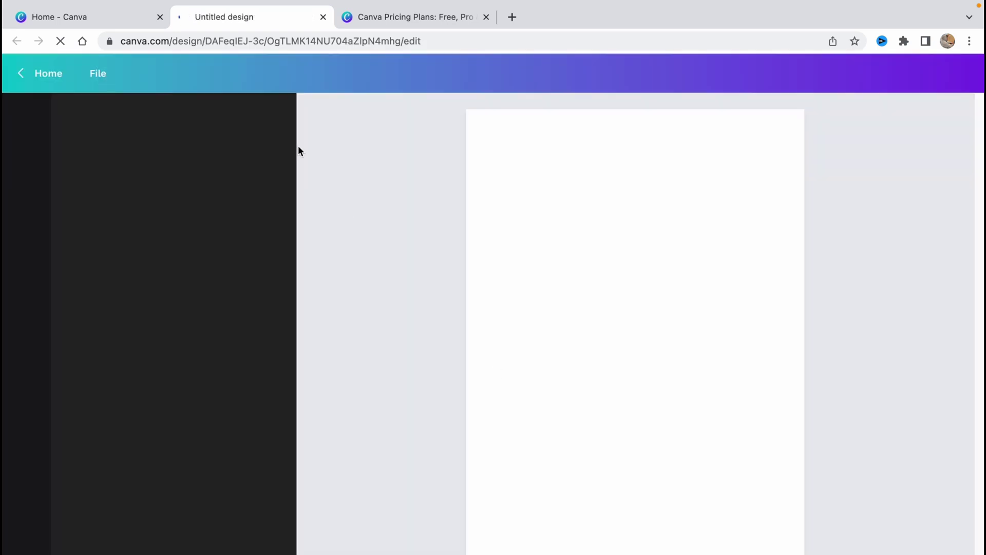
click(159, 17)
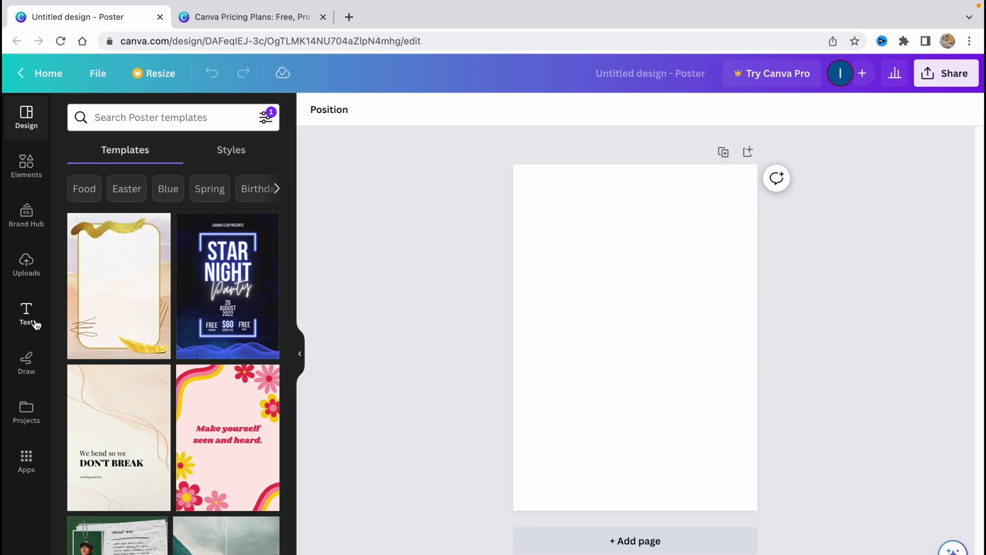
Step: Search the poster templates for "poster"
click(23, 126)
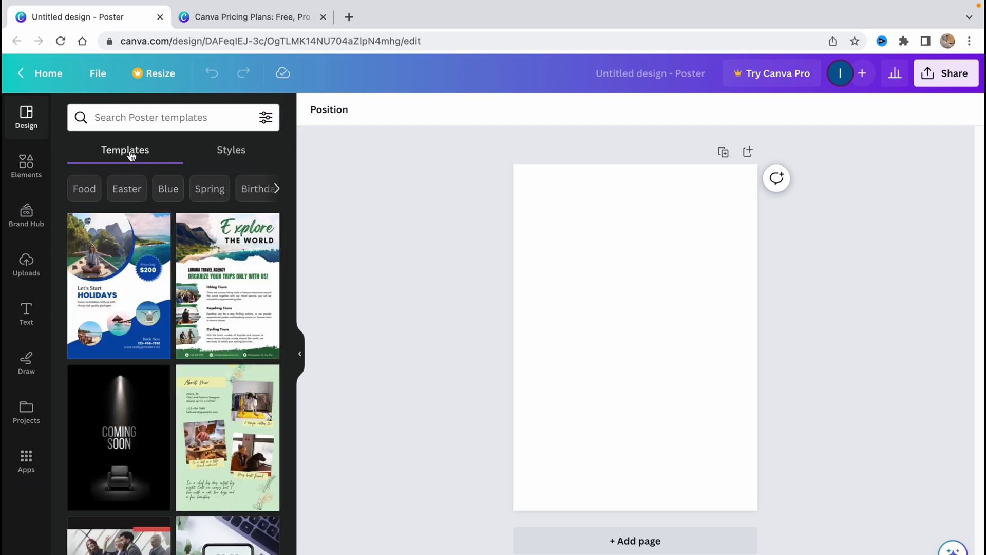
click(165, 116)
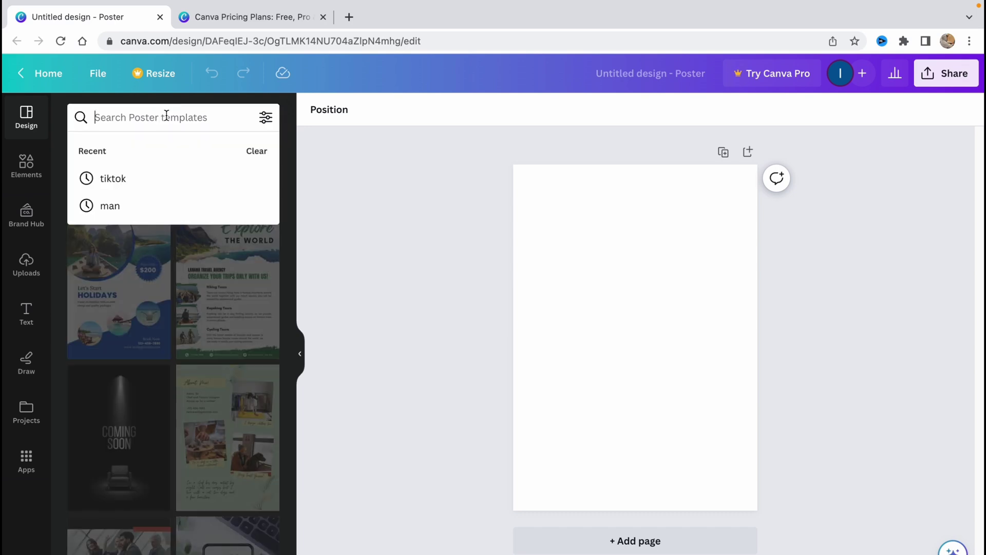
text(poster)
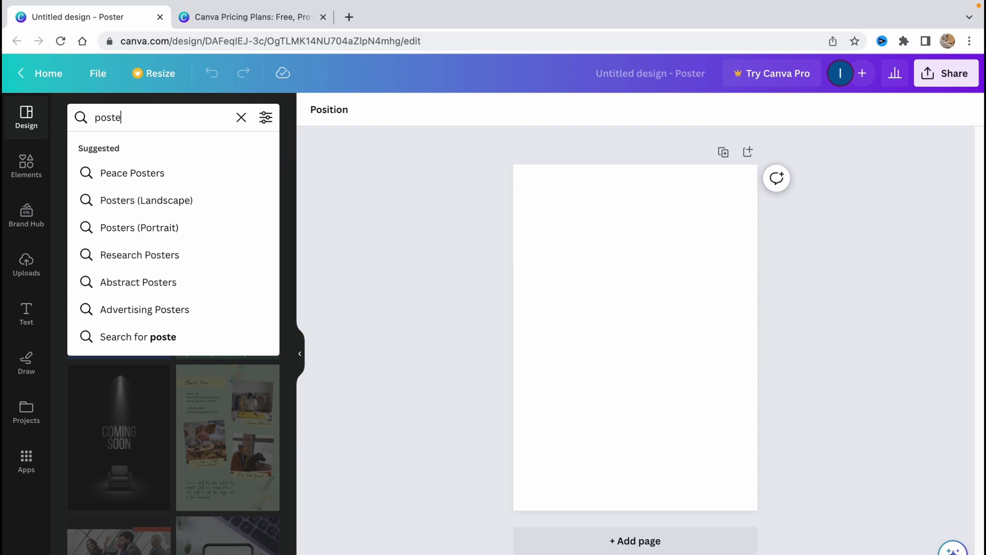
key(Return)
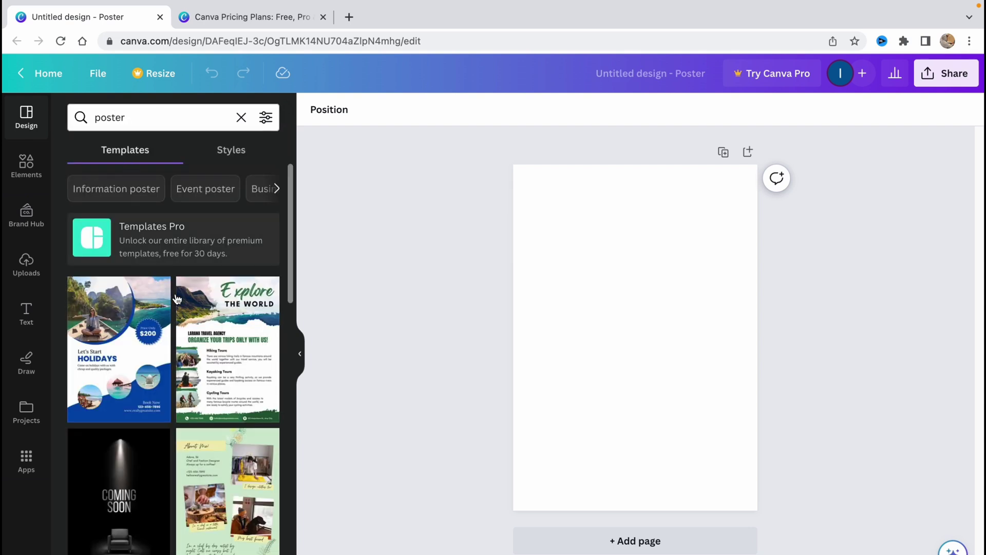
Step: Find the orange "Thrifting Market" template among the search results and apply it to the blank poster page
scroll(192, 329, down, 1)
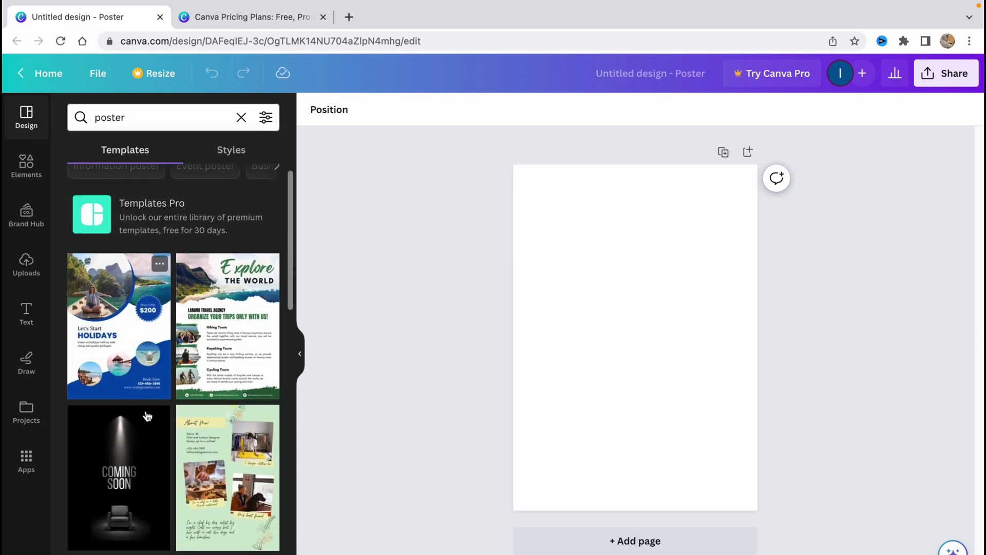
scroll(172, 340, up, 1)
scroll(172, 339, down, 1)
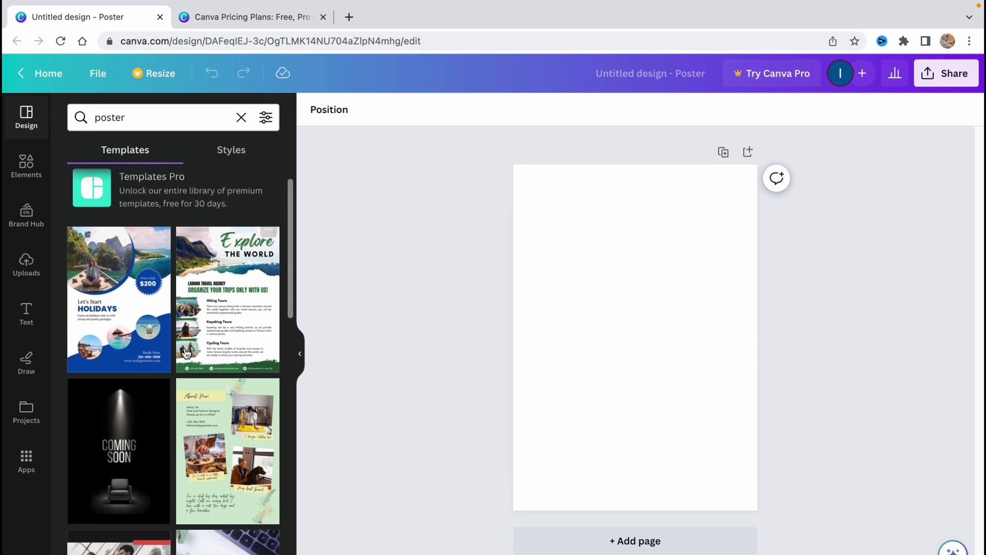
scroll(234, 403, down, 2)
scroll(234, 403, down, 6)
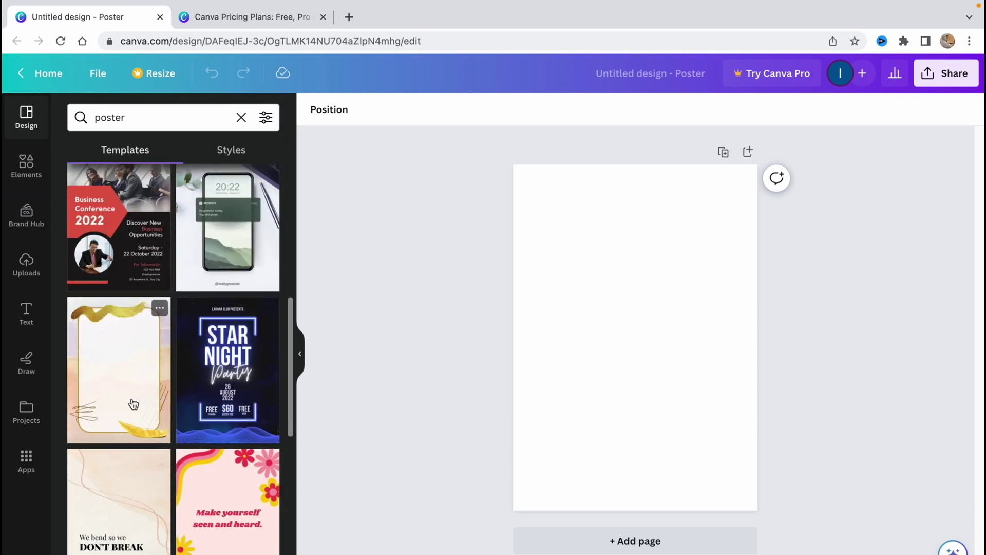
scroll(155, 421, down, 3)
scroll(202, 451, up, 2)
scroll(202, 451, up, 2)
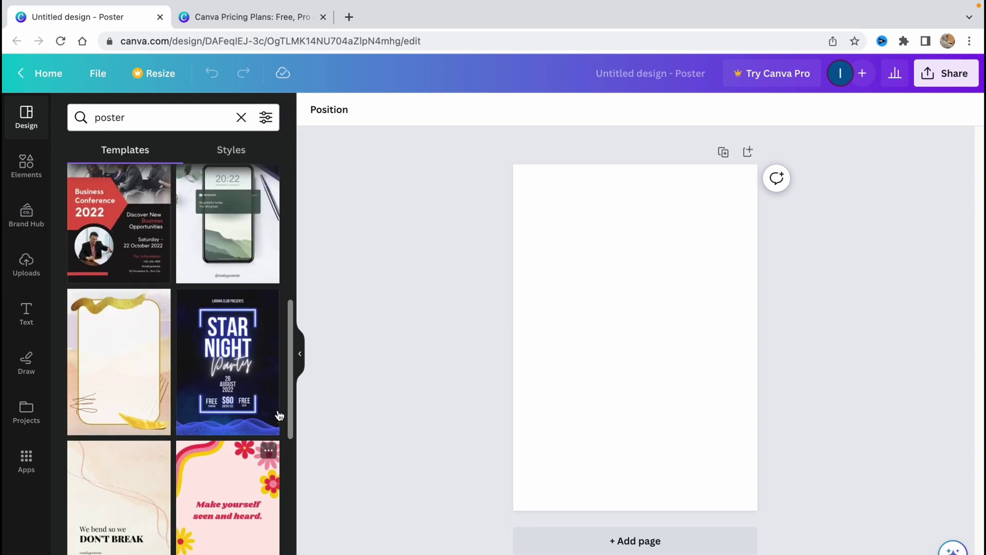
drag(296, 352, 295, 495)
scroll(125, 501, down, 7)
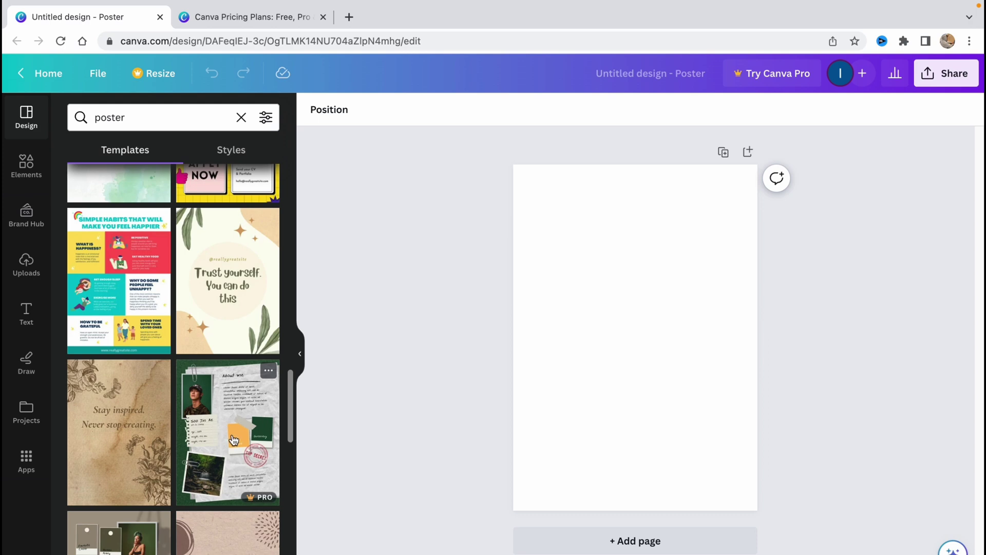
scroll(234, 440, down, 4)
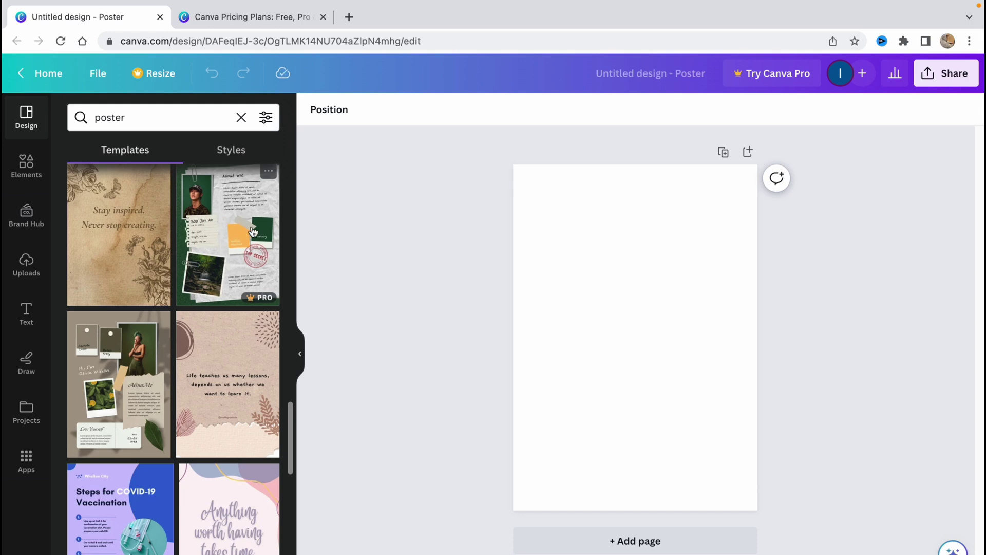
scroll(216, 408, down, 6)
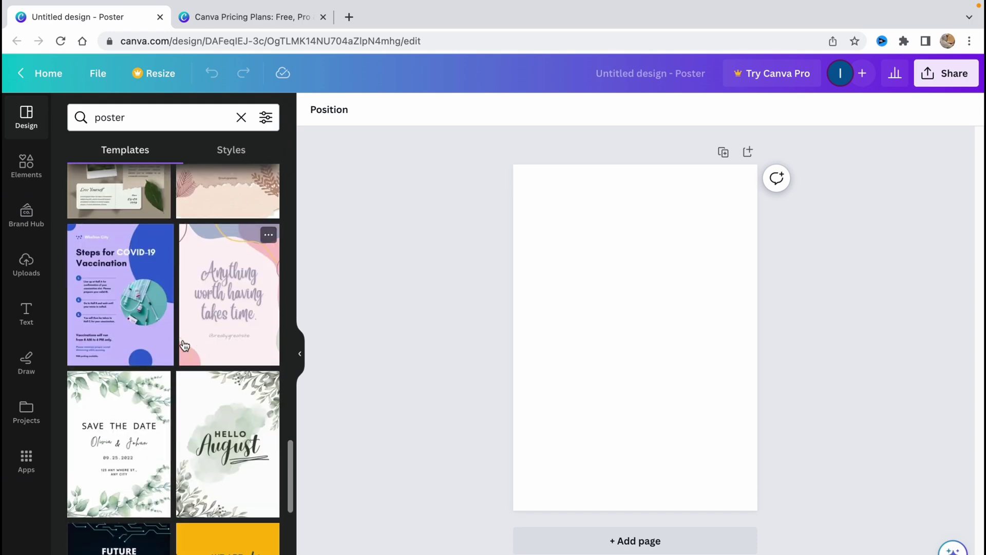
scroll(217, 408, down, 6)
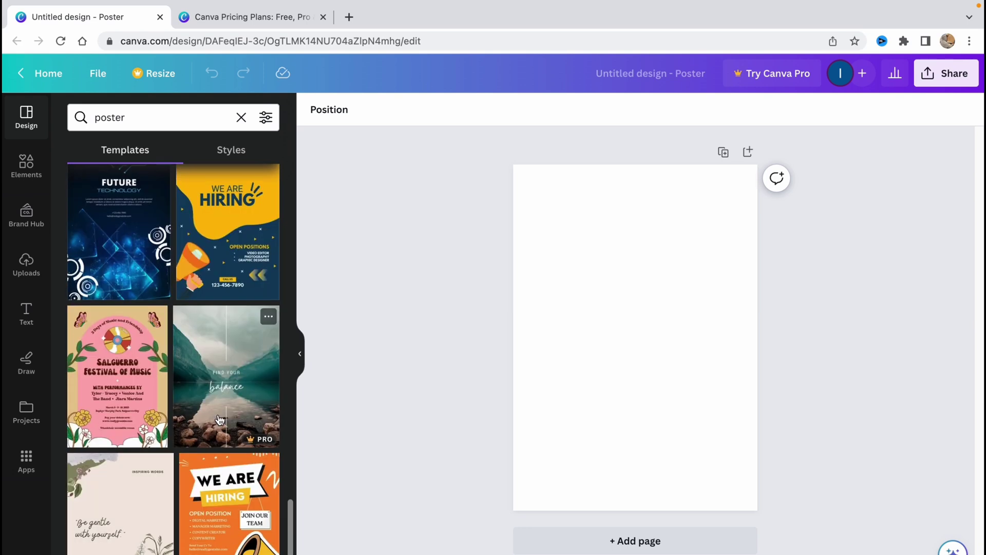
scroll(201, 465, down, 6)
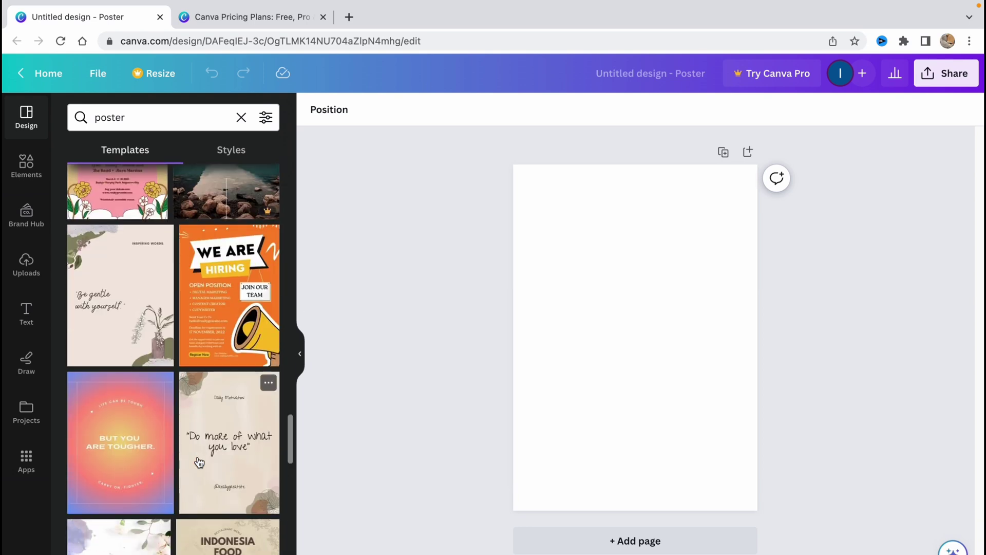
scroll(199, 462, down, 3)
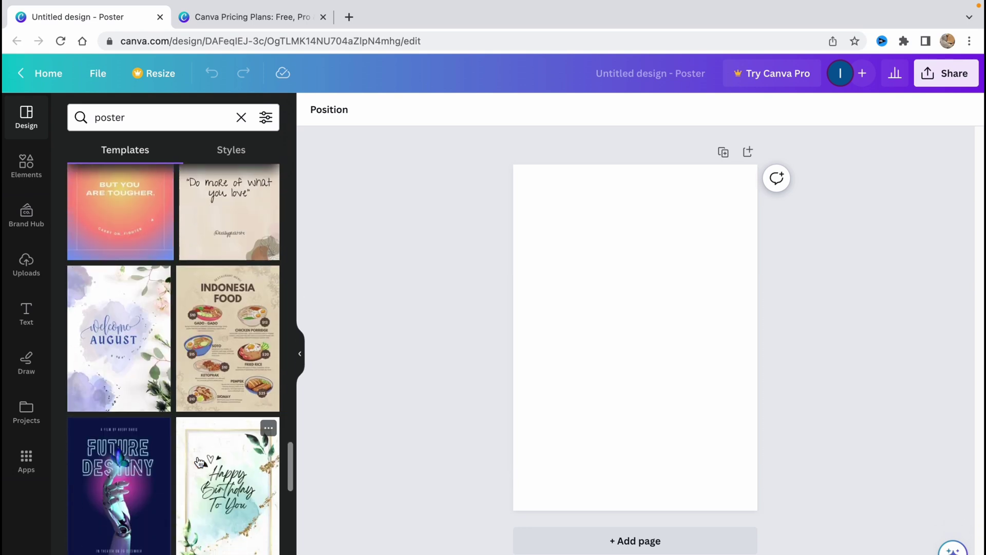
scroll(200, 462, up, 2)
scroll(201, 464, down, 4)
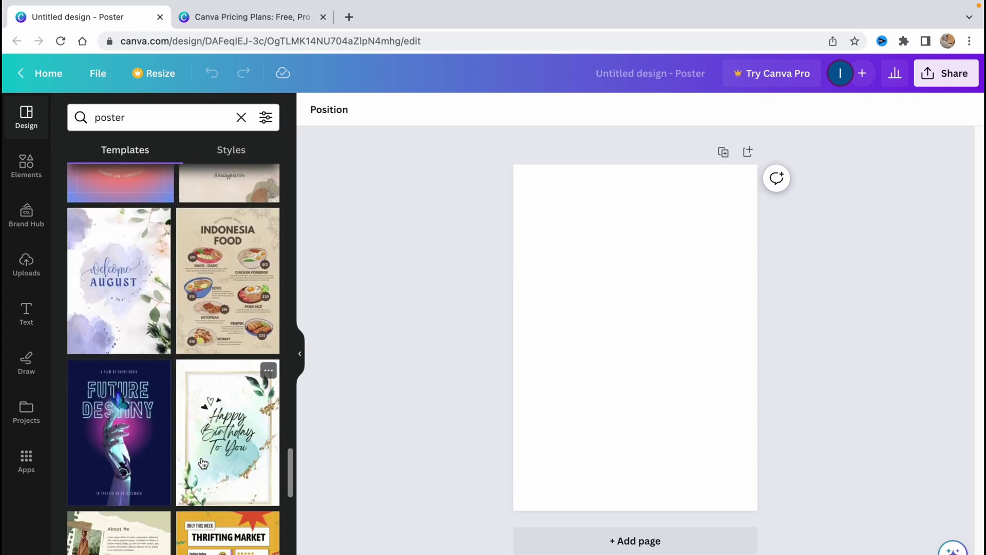
scroll(203, 464, down, 6)
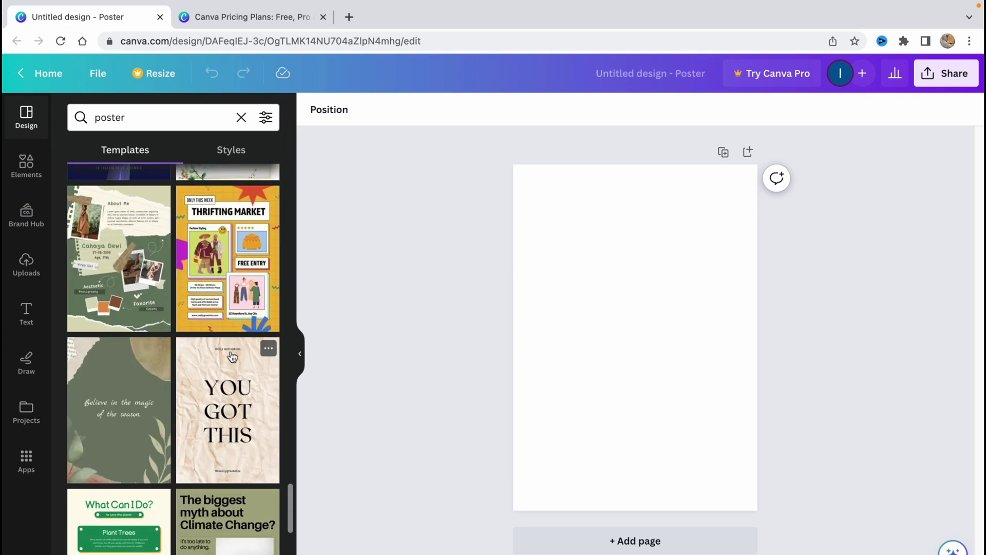
drag(218, 284, 230, 244)
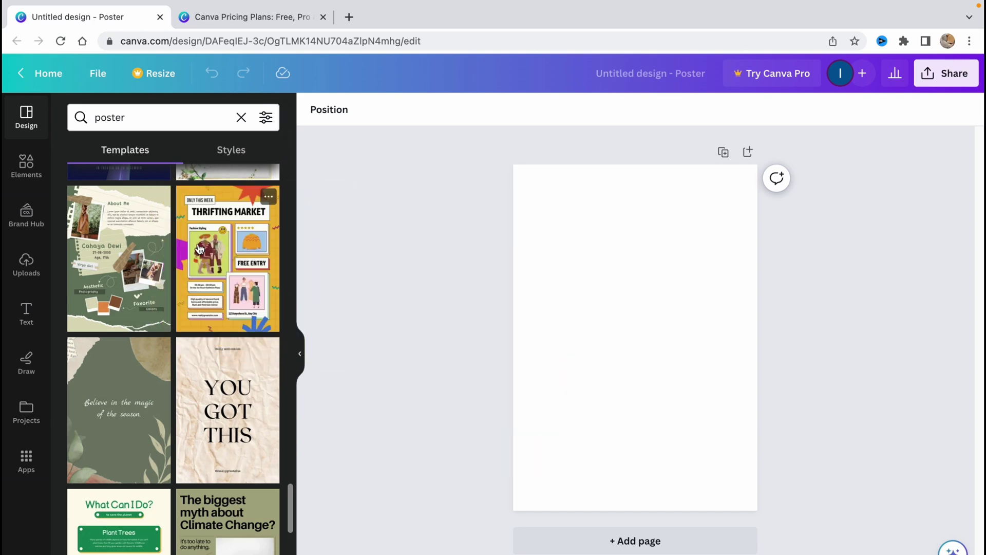
click(221, 252)
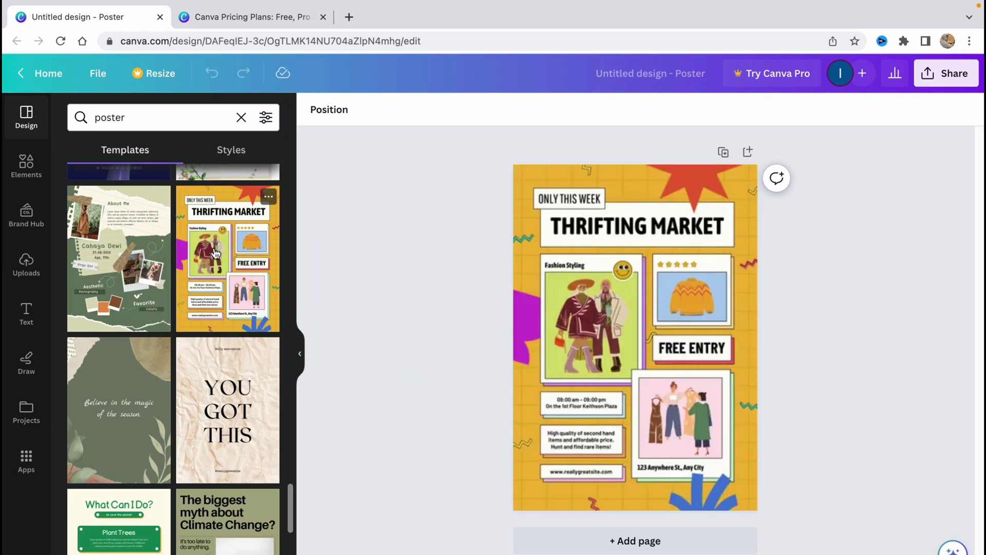
Step: Recolour the red starburst at the poster's upper edge, trying coral red and light orange from the document colors
scroll(629, 323, up, 3)
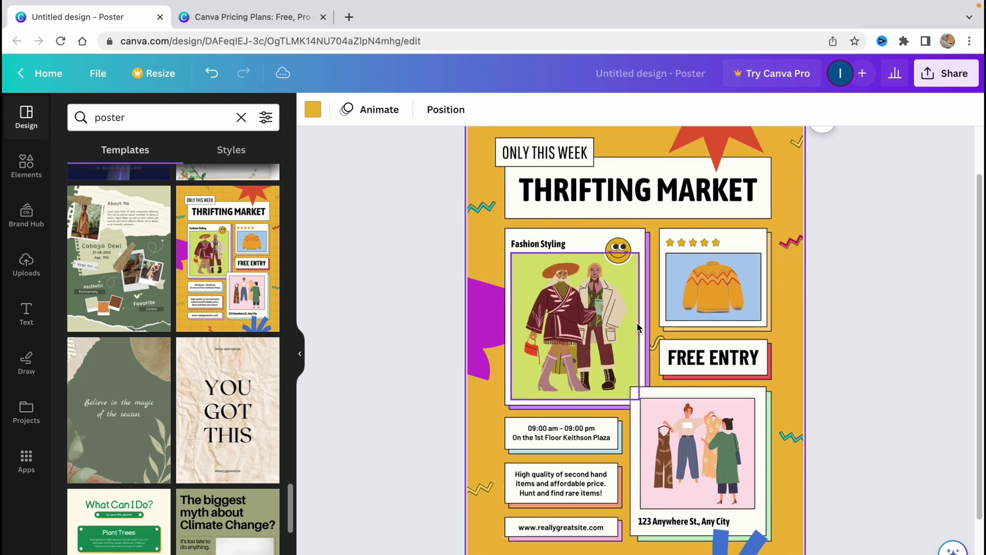
scroll(639, 329, down, 3)
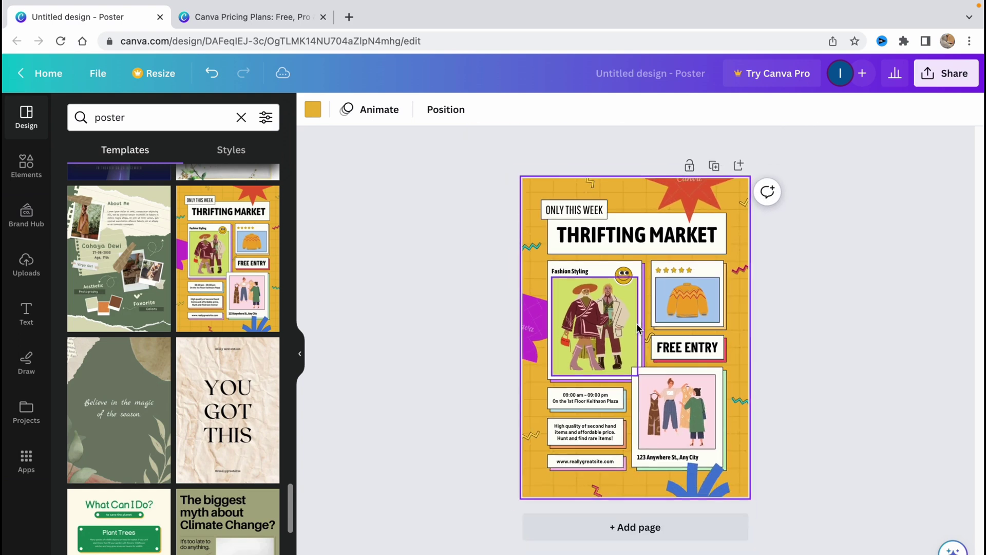
scroll(653, 321, up, 1)
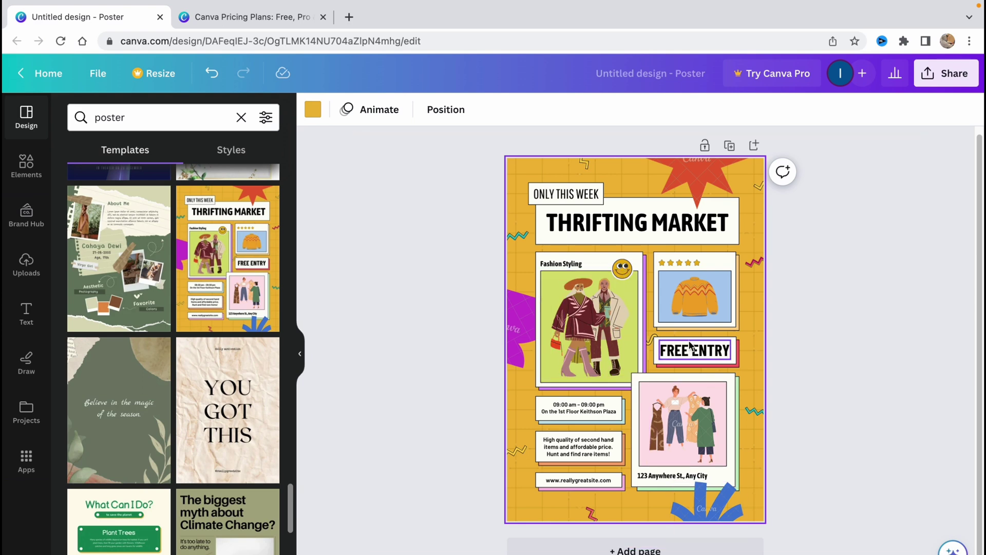
scroll(690, 347, up, 3)
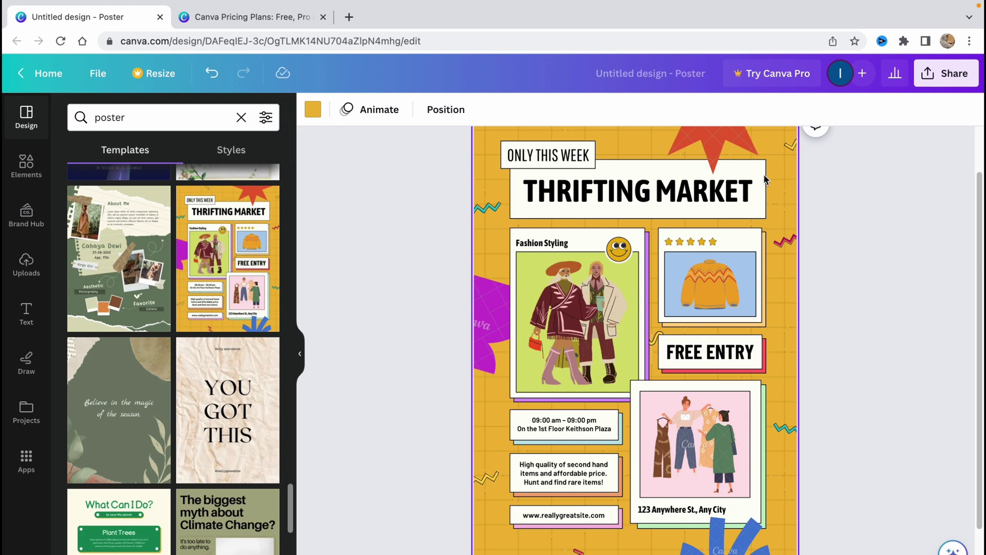
scroll(717, 205, up, 2)
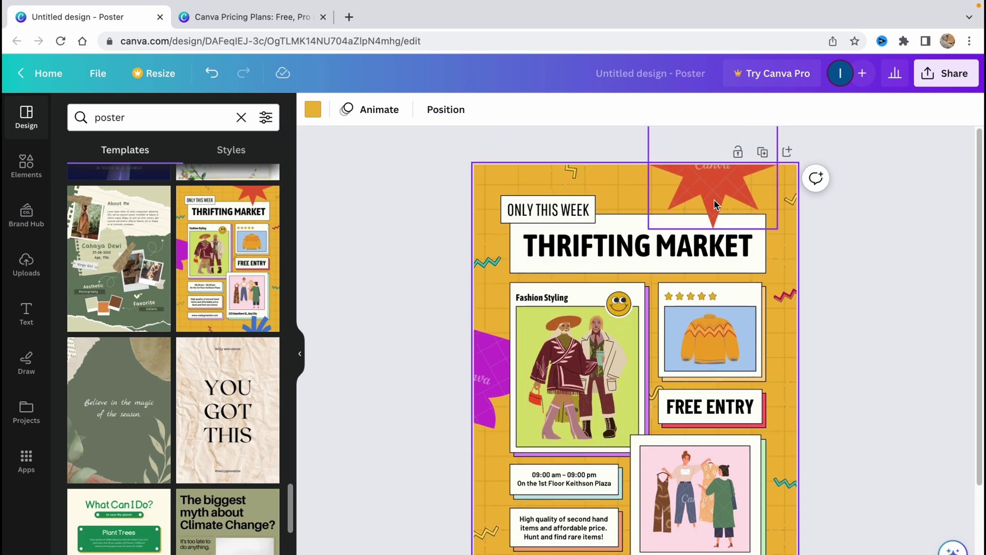
click(714, 201)
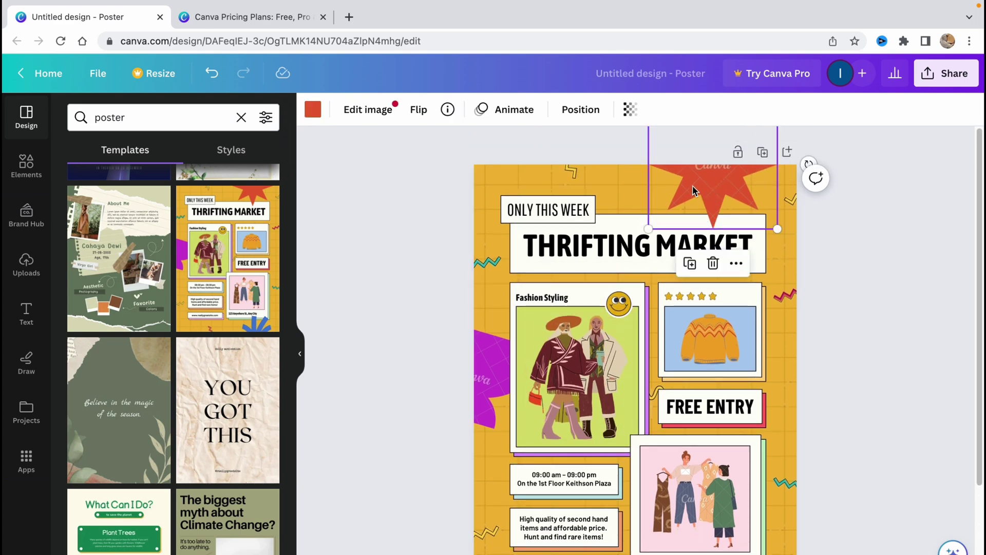
click(313, 109)
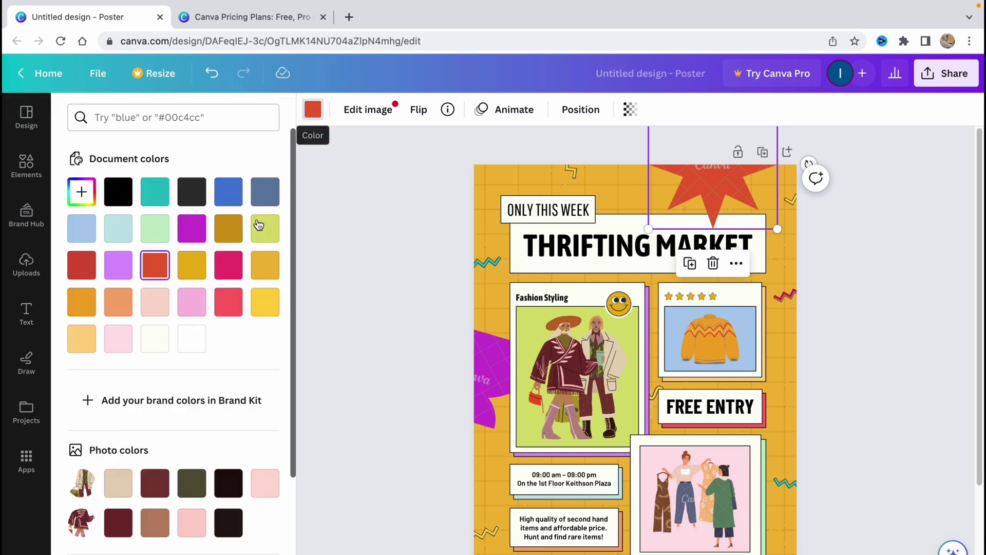
click(223, 297)
click(113, 297)
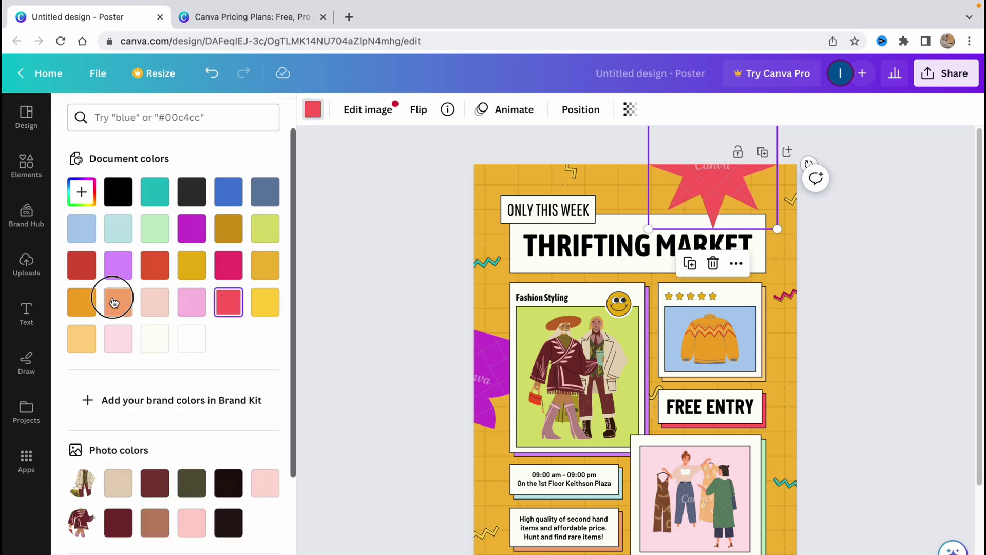
Step: Try further document colors including teal on the starburst at the poster's upper edge and settle on blue #457cd6
click(164, 241)
click(226, 190)
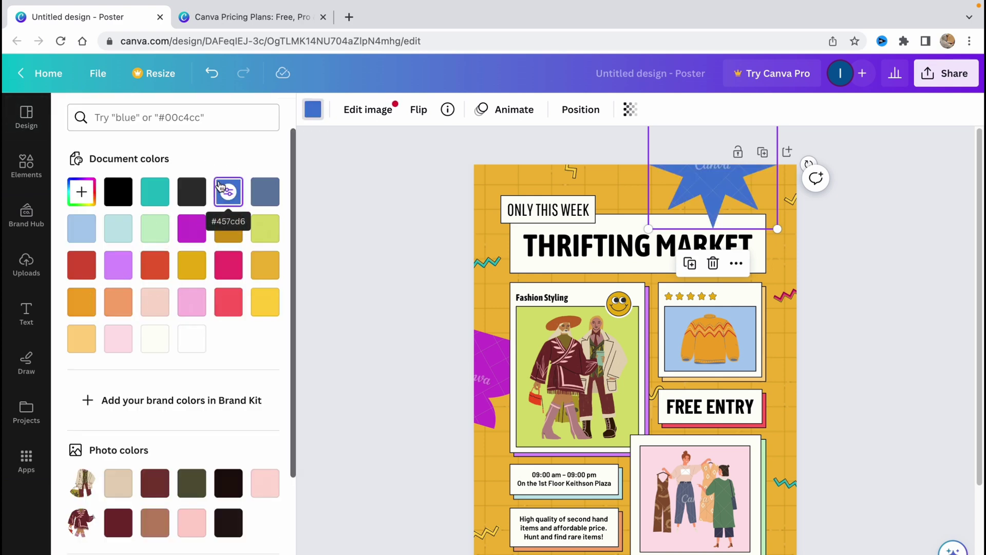
click(155, 191)
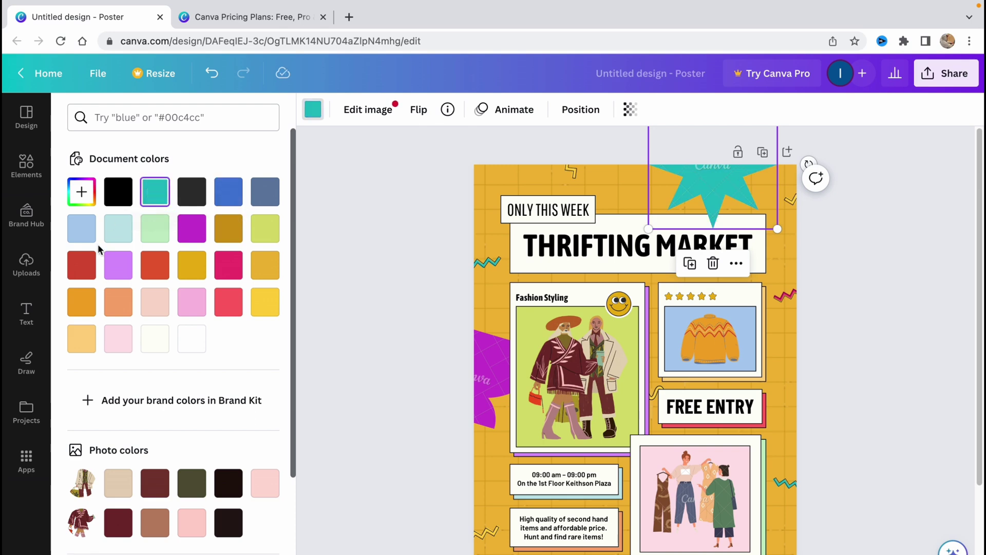
click(116, 229)
click(229, 191)
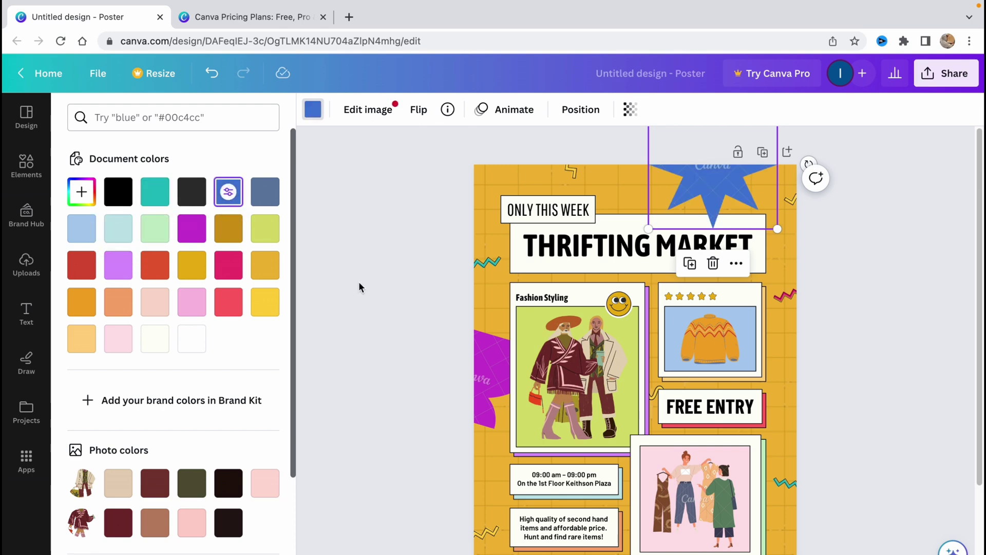
Step: Recolour the purple shape at the poster's left edge, trying pale aqua and light blue before choosing the same blue as the starburst
click(471, 365)
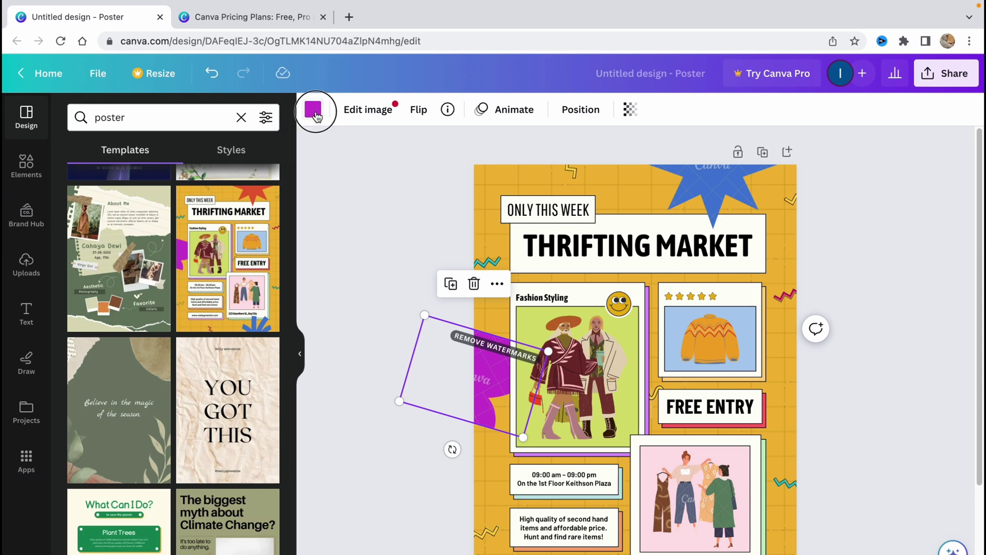
click(315, 112)
click(118, 229)
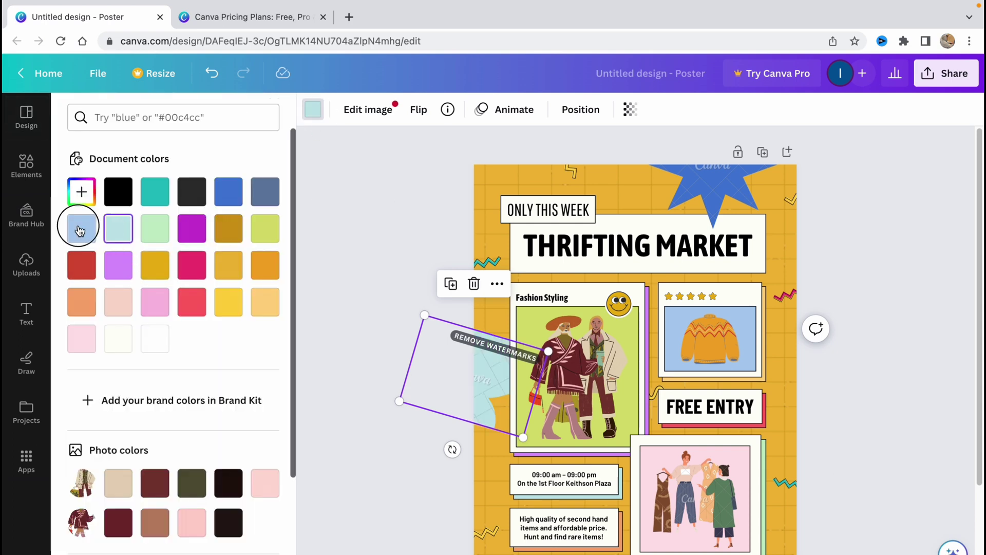
click(80, 230)
click(228, 192)
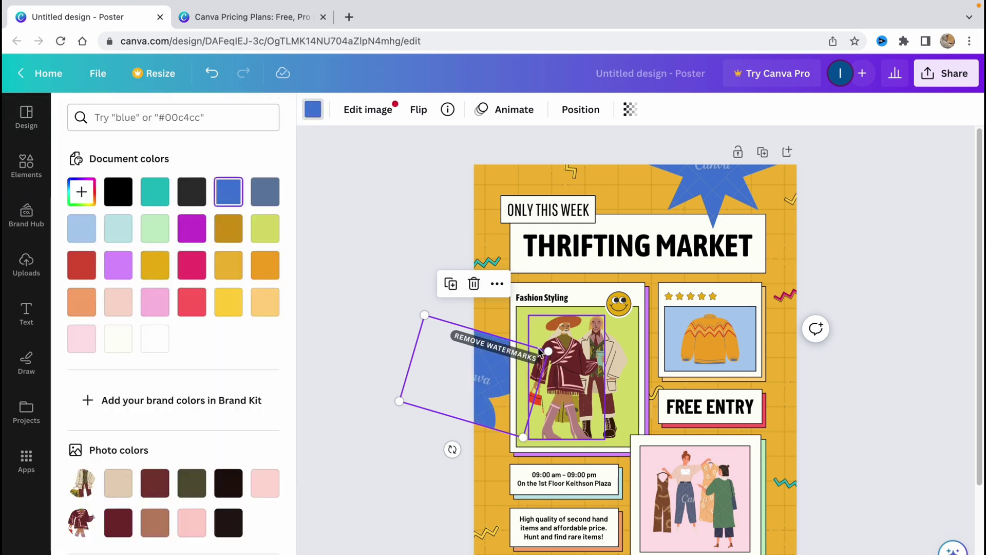
Step: Delete the illustrations of the two people from the green Fashion Styling frame
scroll(541, 354, down, 3)
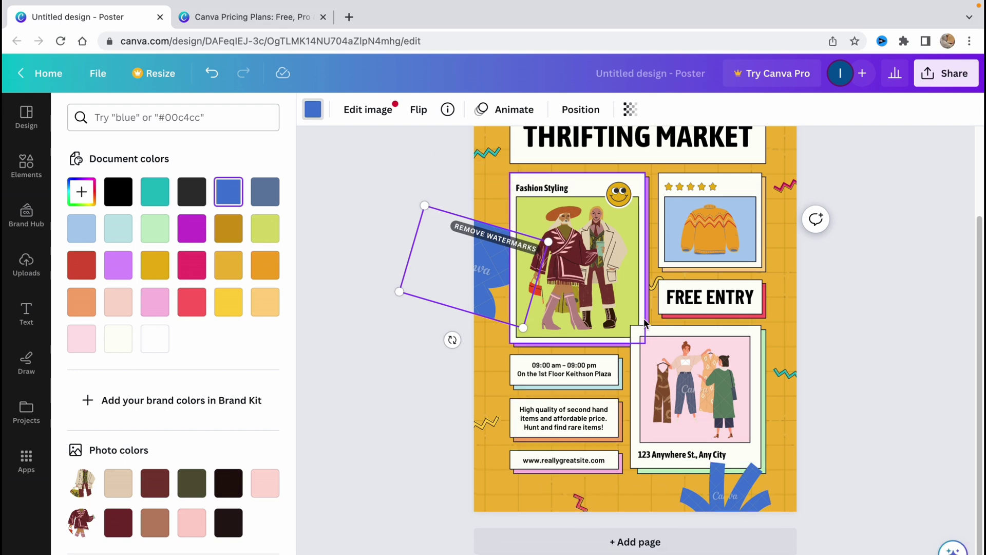
scroll(644, 319, up, 3)
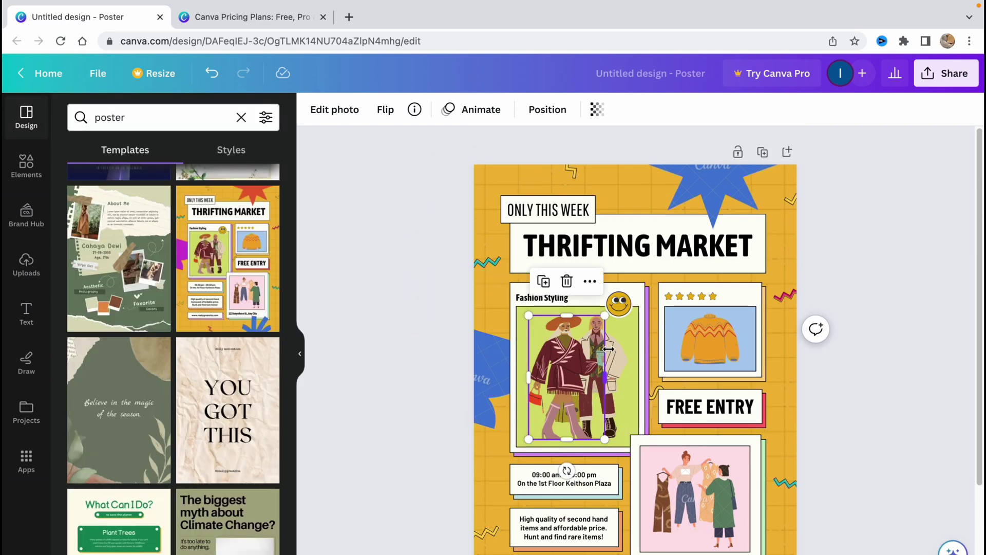
click(719, 321)
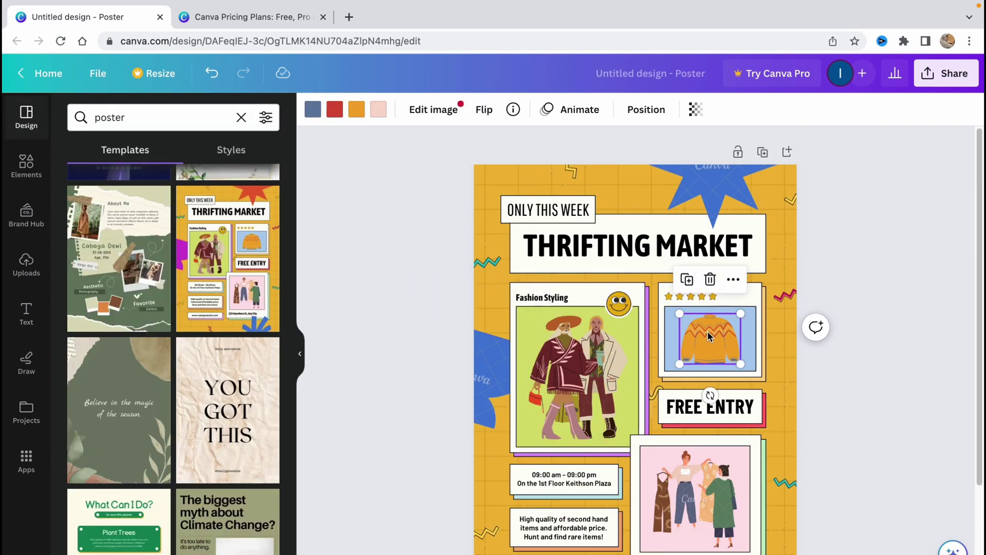
mouse_move(575, 371)
mouse_down()
mouse_move(550, 367)
mouse_move(573, 367)
mouse_up()
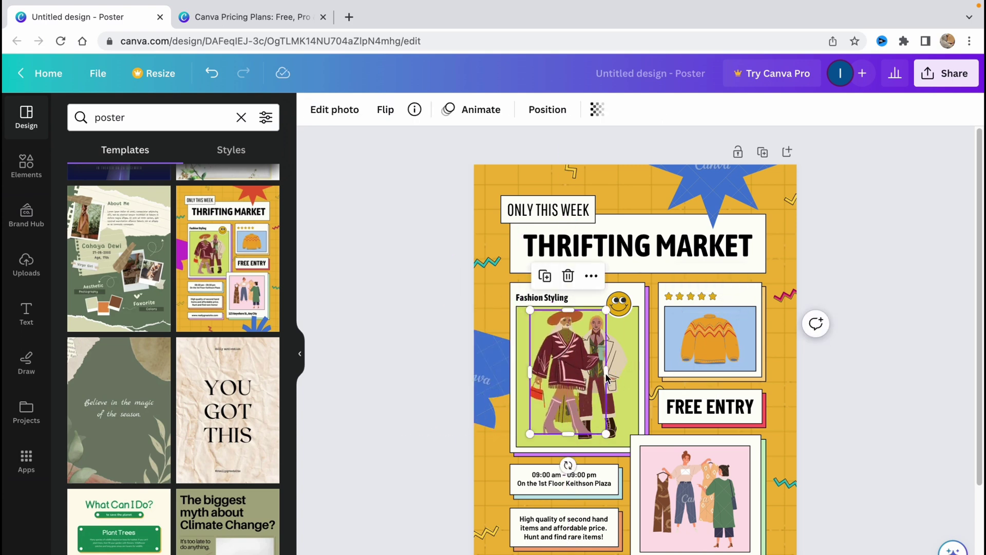
key(Delete)
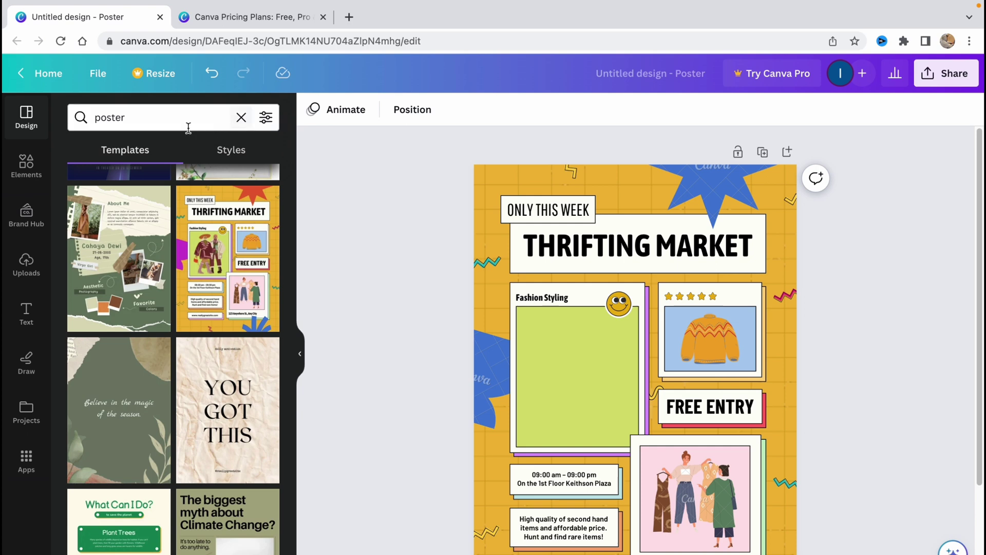
Step: Search the elements library for "clothes"
click(9, 180)
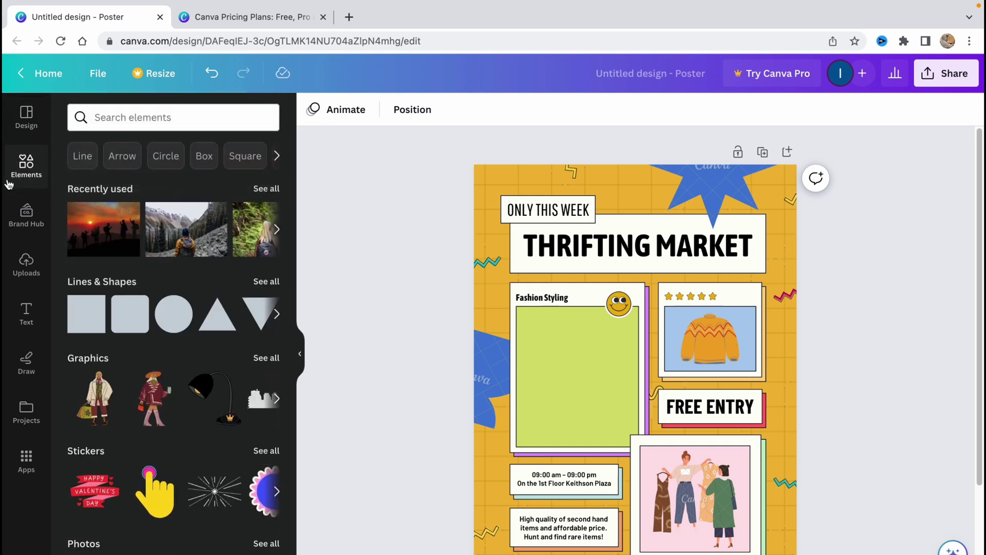
click(150, 119)
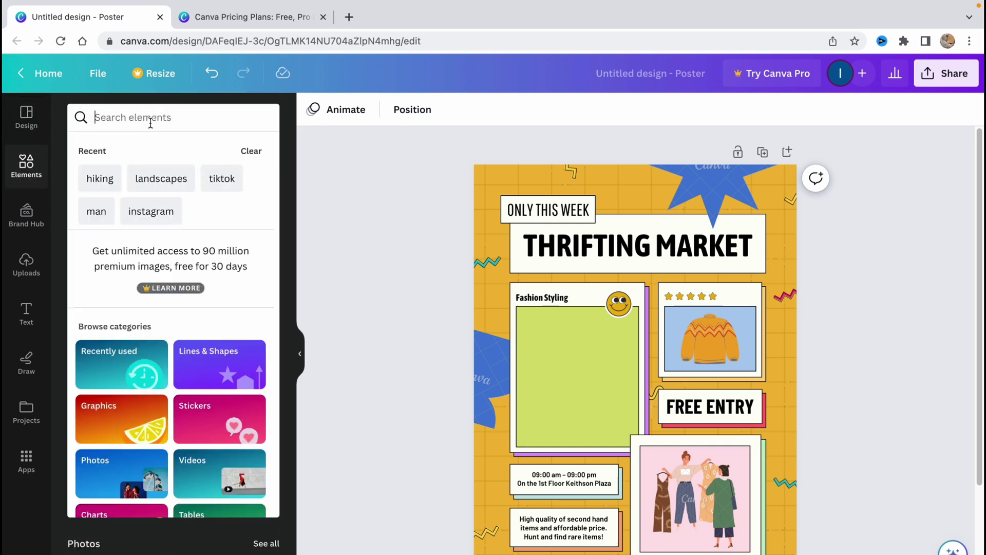
text(clothes)
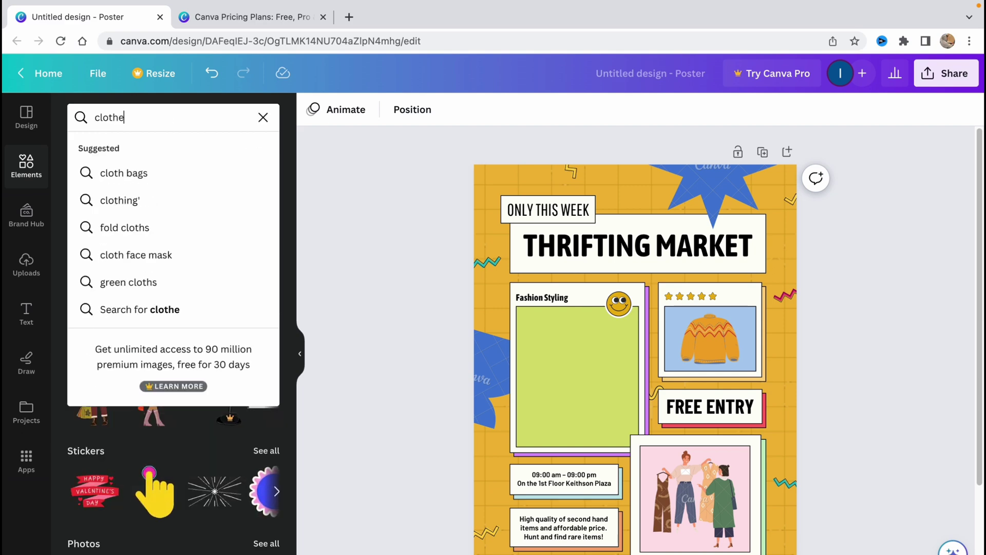
key(Return)
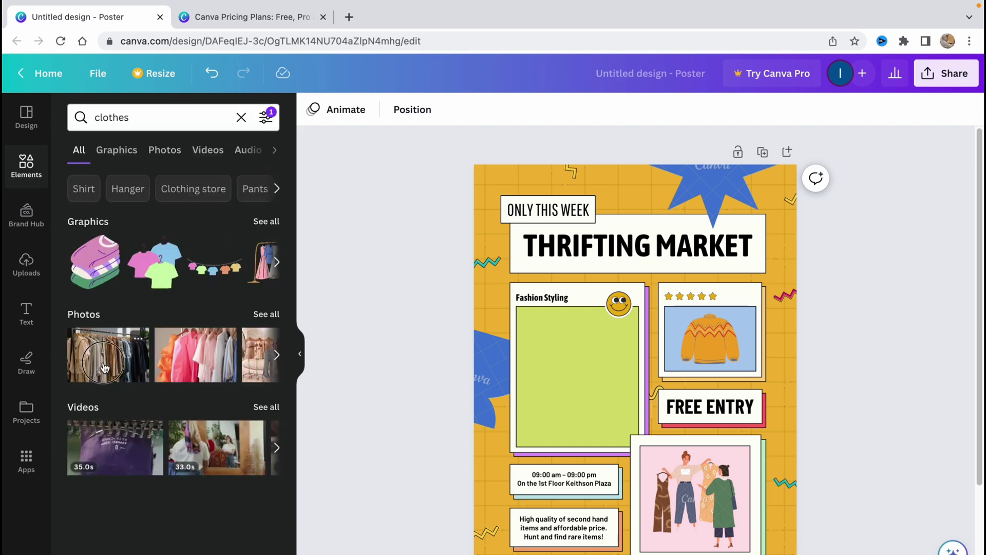
Step: Try placing and resizing the clothing-rack photo over the green Fashion Styling frame, and remove it again
drag(88, 347, 529, 354)
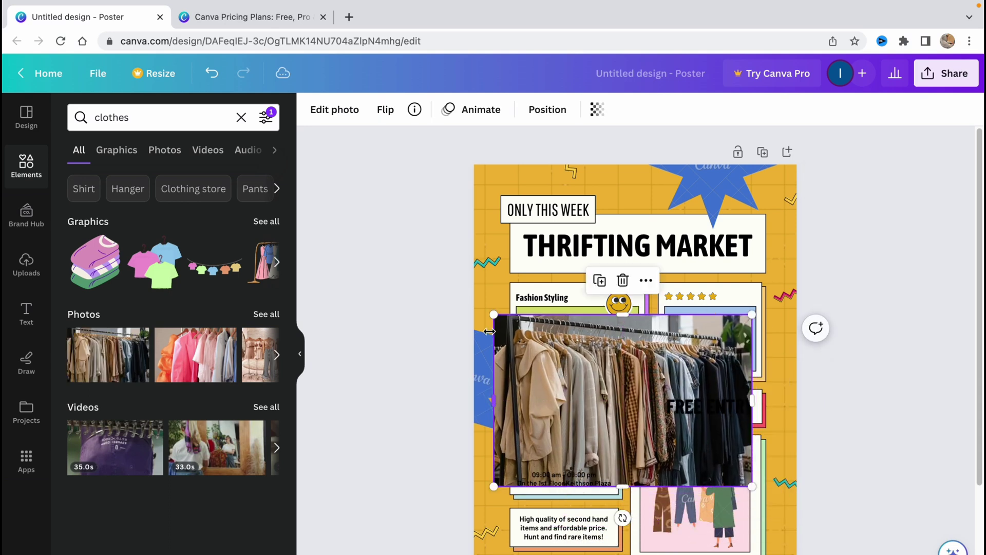
drag(494, 316, 534, 312)
drag(540, 381, 536, 353)
drag(748, 456, 617, 424)
key(Delete)
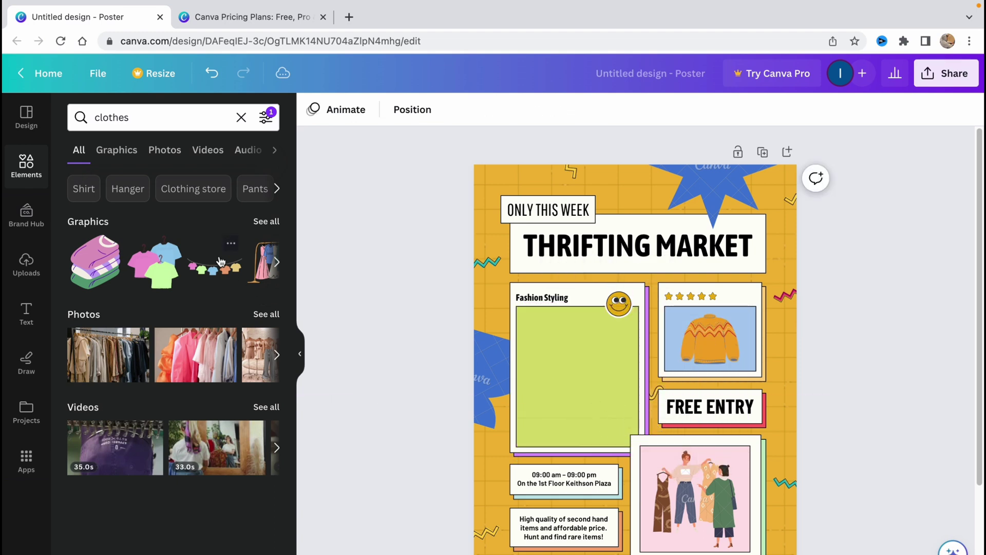
Step: Add the pink polo shirt and jeans graphic and shrink it to fit inside the green Fashion Styling frame
click(277, 265)
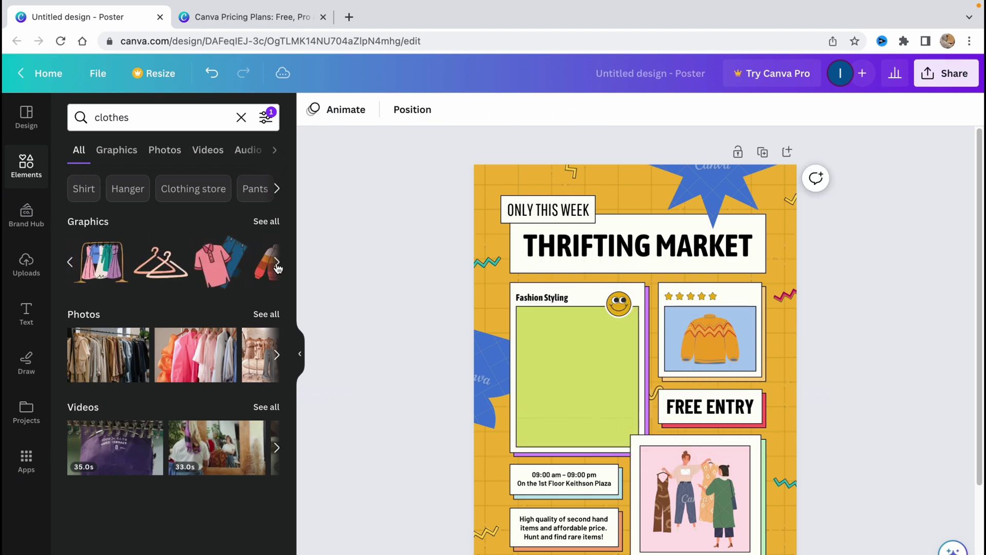
click(208, 263)
drag(617, 390, 571, 378)
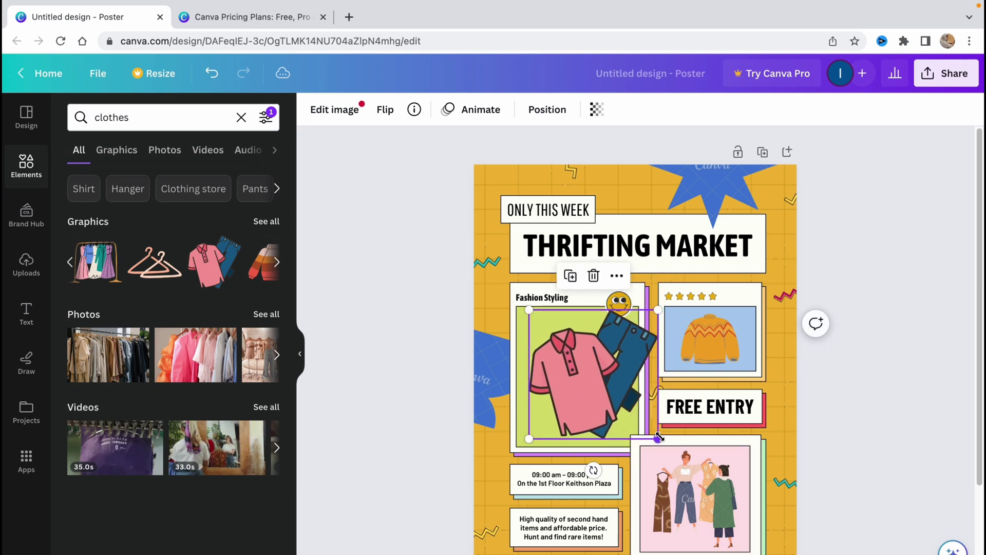
drag(654, 438, 622, 414)
drag(571, 388, 570, 408)
Step: Replace the orange sweater in the blue frame with the folded clothes stack graphic, scaled down to fit
click(716, 352)
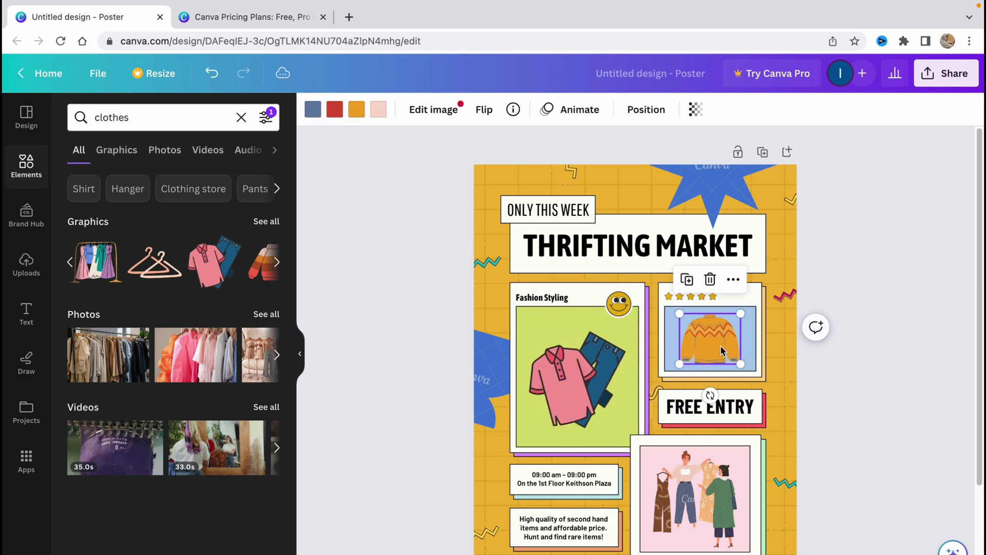
key(Delete)
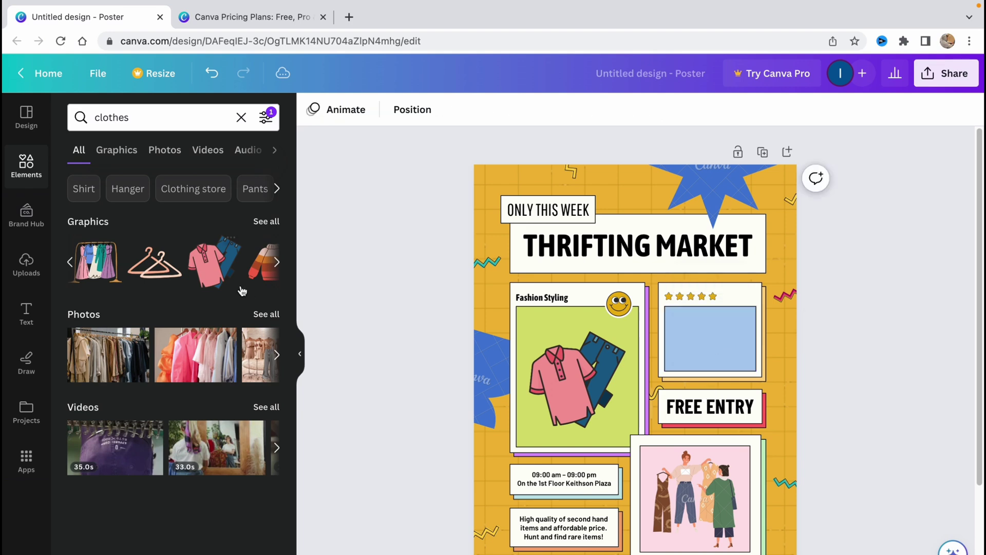
click(278, 263)
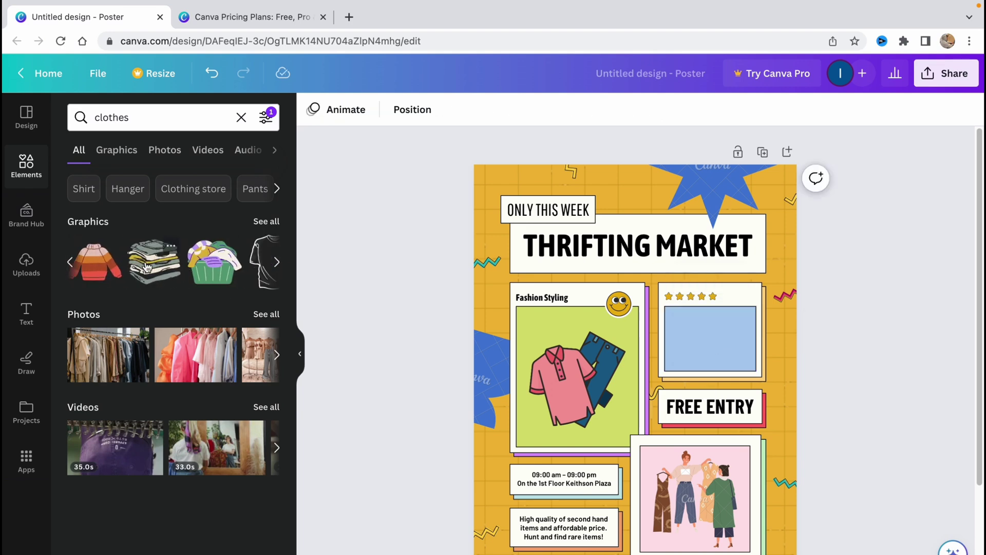
drag(146, 266, 680, 340)
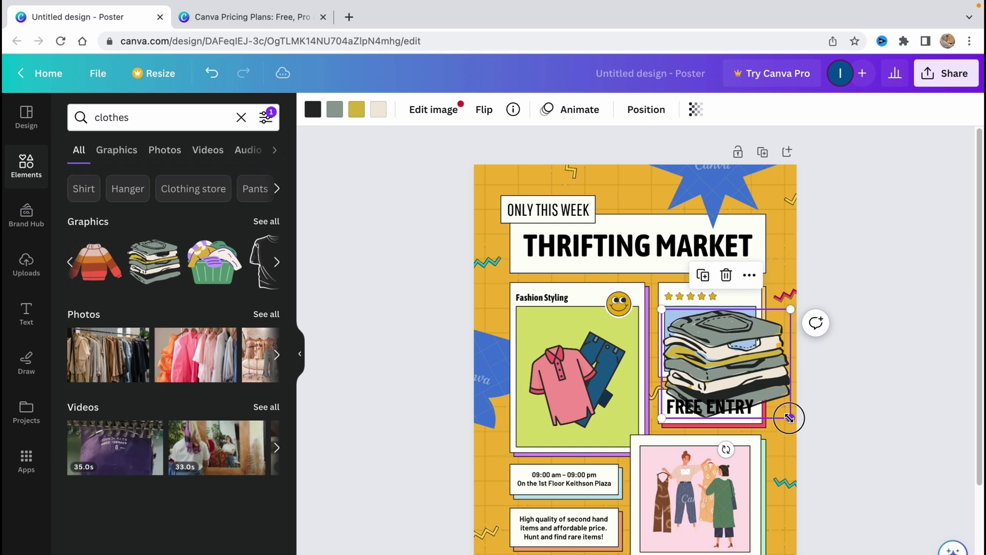
drag(789, 418, 711, 340)
Step: Try coral red, light orange, pale aqua, mint and teal fills on the Fashion Styling rectangle, and restore its lime green
click(541, 312)
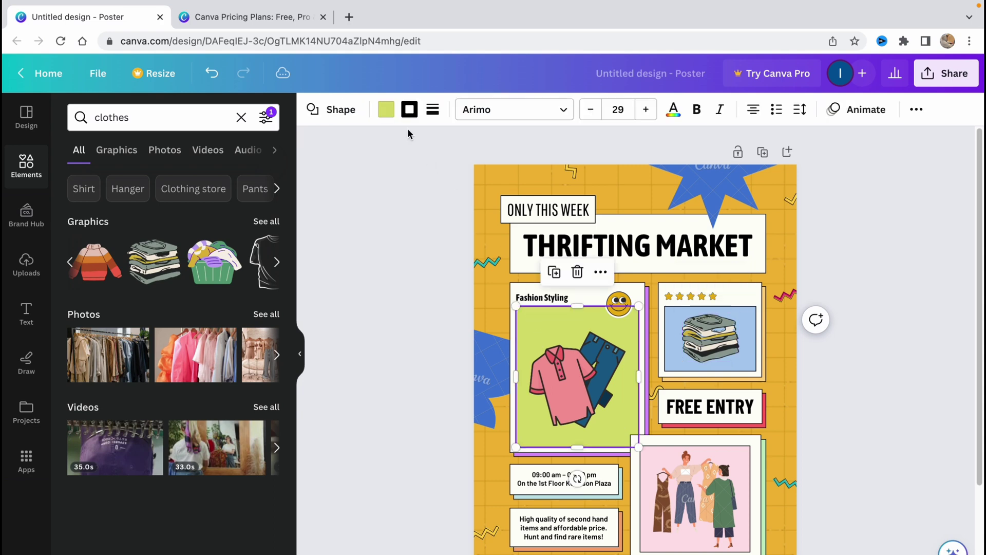
click(386, 109)
click(192, 303)
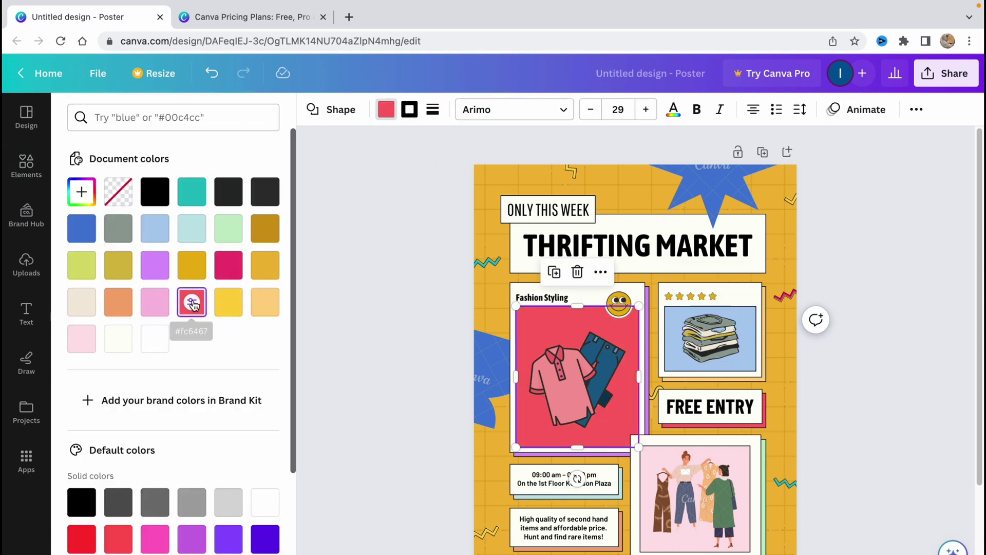
click(265, 302)
click(192, 228)
click(229, 228)
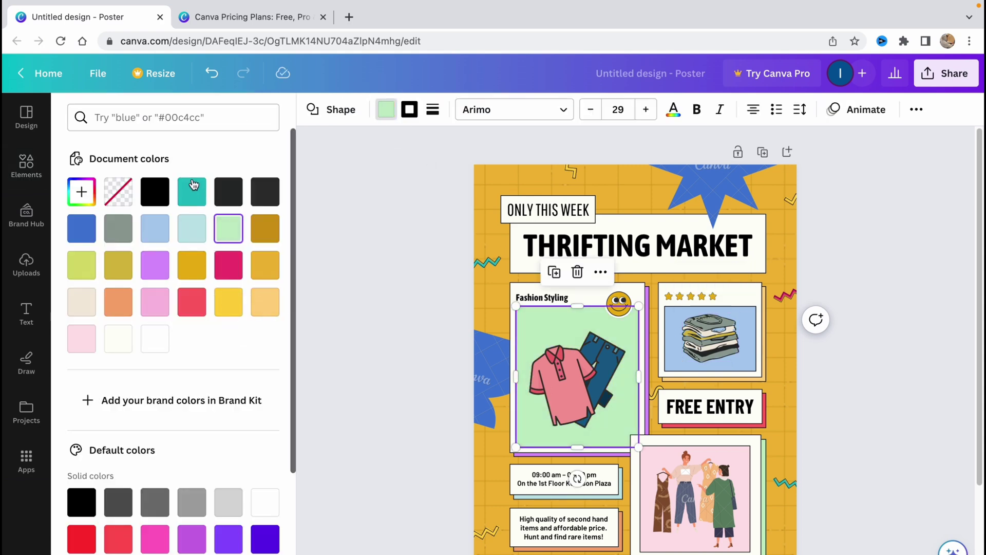
click(193, 190)
click(81, 263)
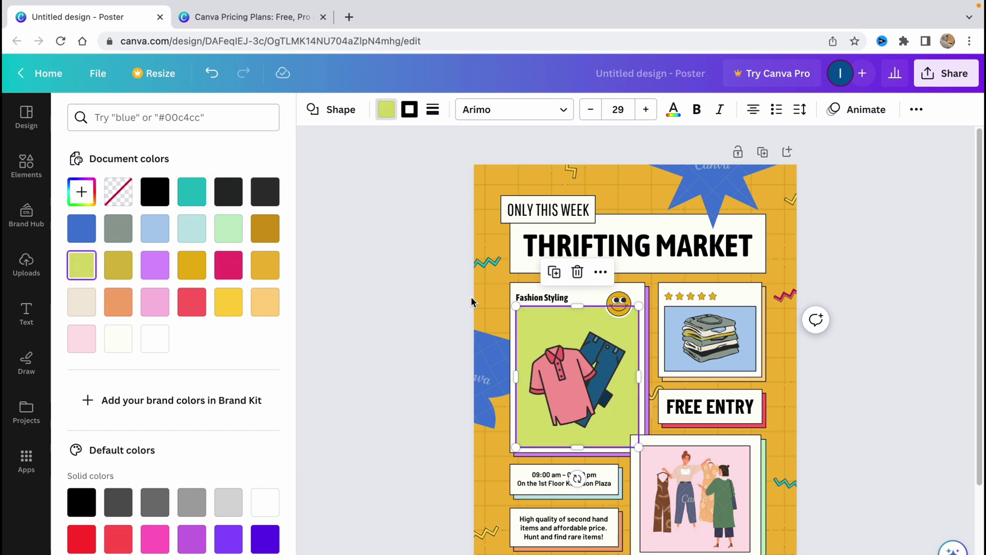
click(428, 293)
Step: Replace the illustration in the pink frame with the outlined T-shirt graphic, scaled down and centred in the frame
scroll(596, 358, down, 2)
click(688, 396)
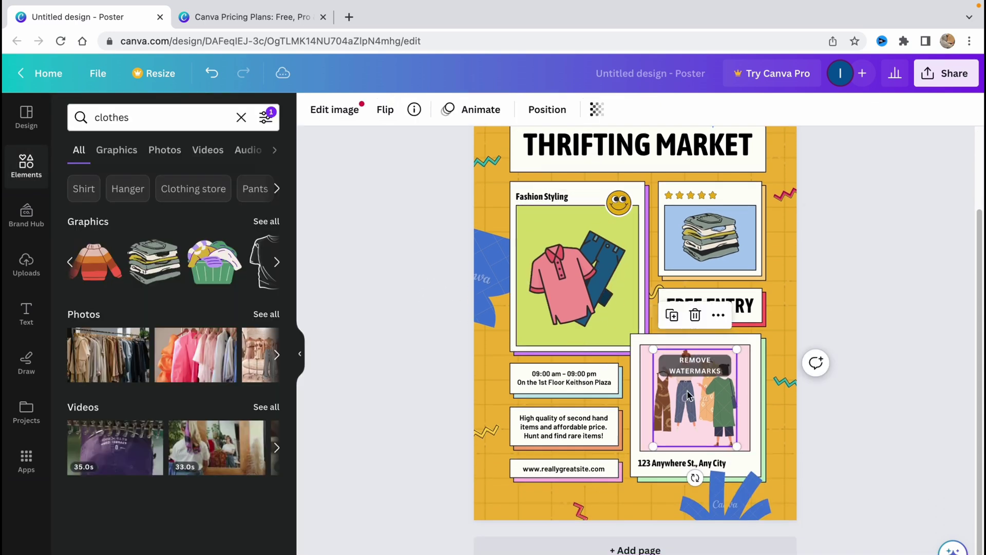
key(Delete)
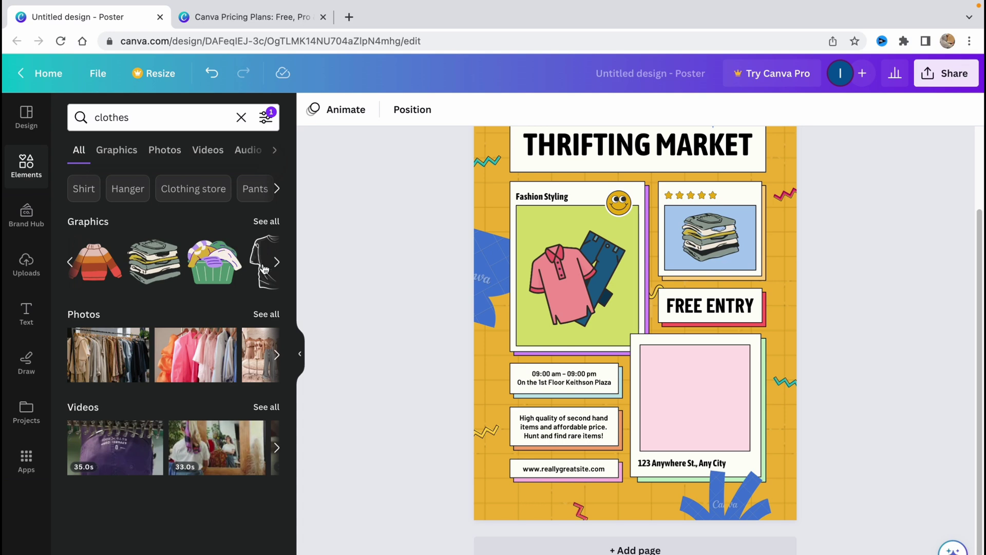
click(277, 263)
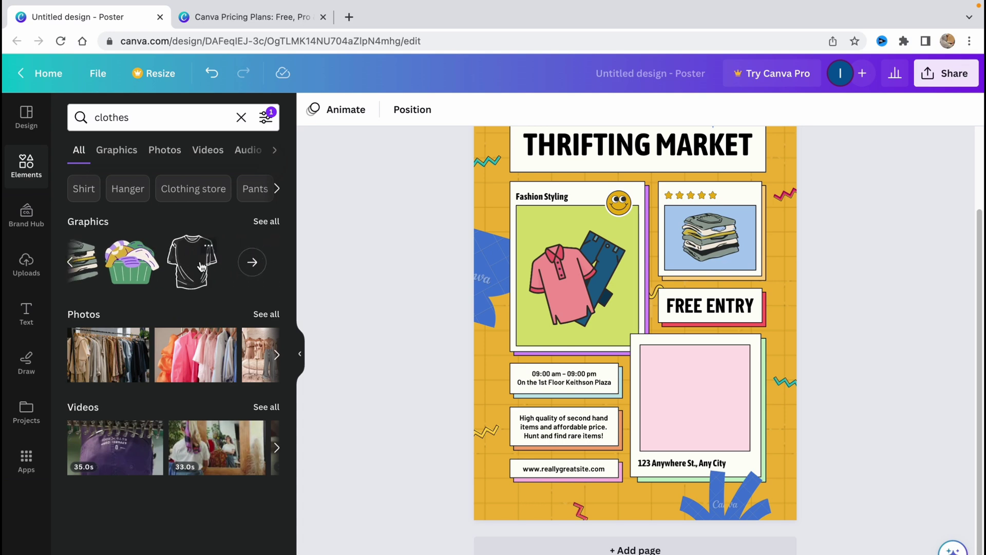
drag(201, 267, 742, 425)
drag(770, 471, 699, 410)
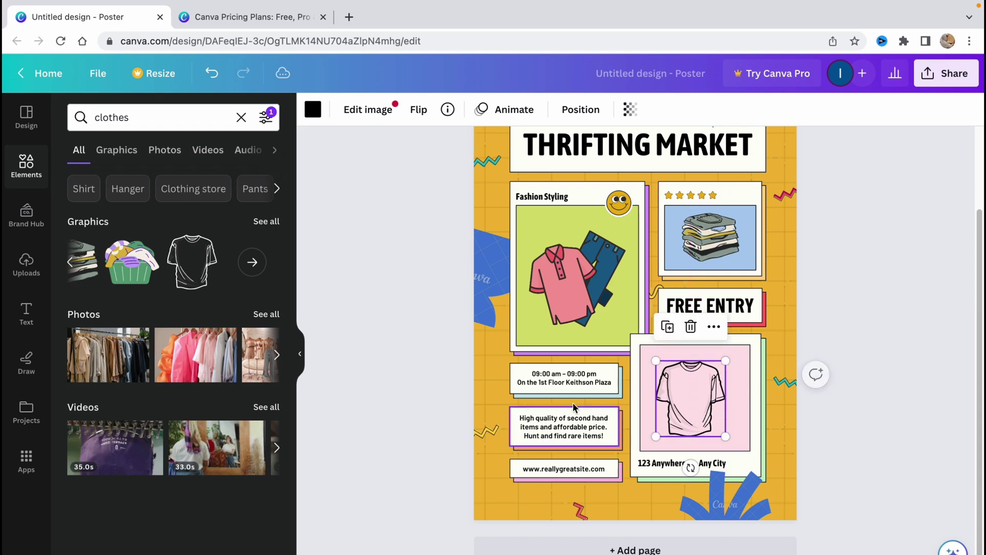
Step: Replace the word THRIFTING in the poster's main heading with CLOTHES in capitals, so it reads CLOTHES MARKET
scroll(621, 277, up, 1)
scroll(621, 271, up, 5)
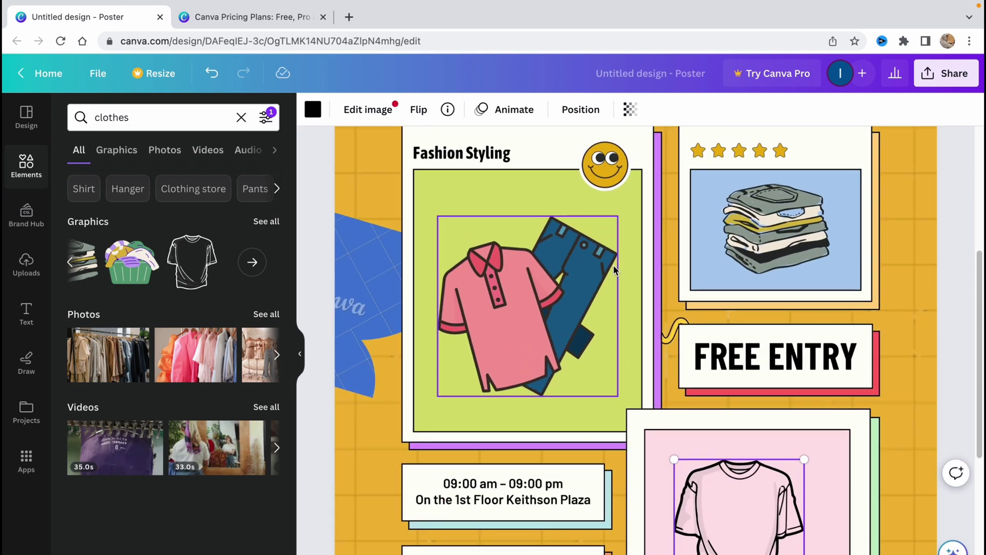
scroll(614, 265, up, 5)
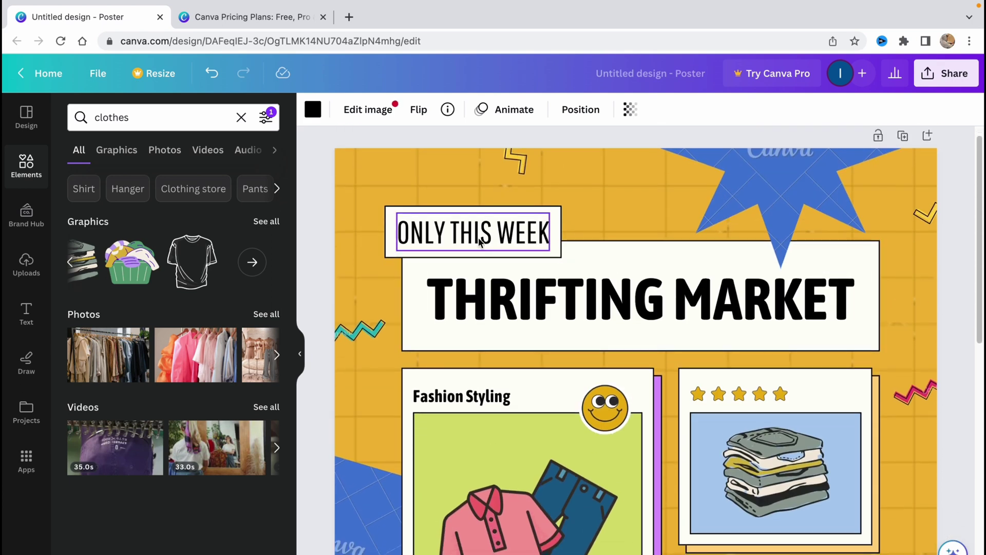
click(573, 306)
click(601, 298)
click(601, 298)
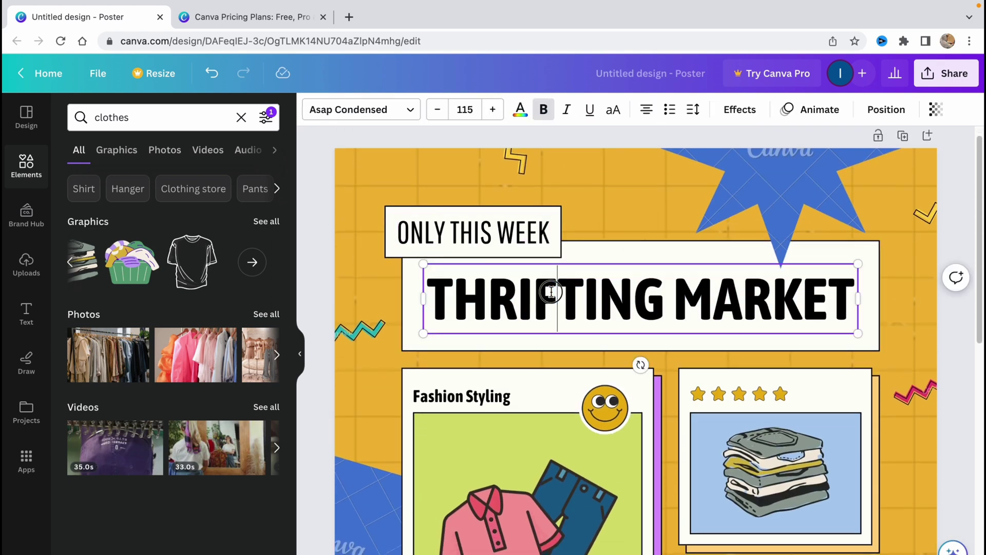
double_click(606, 296)
click(609, 294)
double_click(611, 292)
double_click(761, 298)
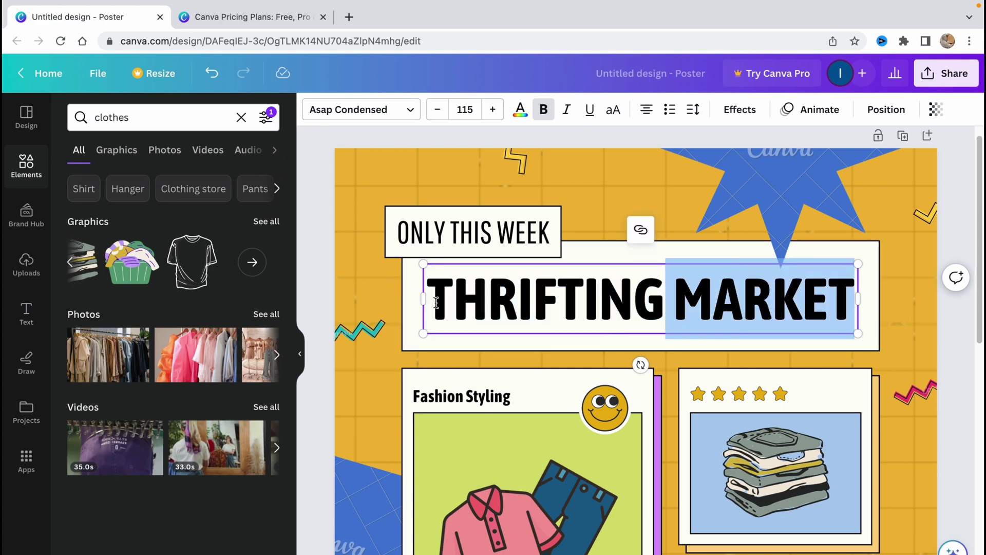
click(514, 311)
double_click(514, 311)
text(Clothes)
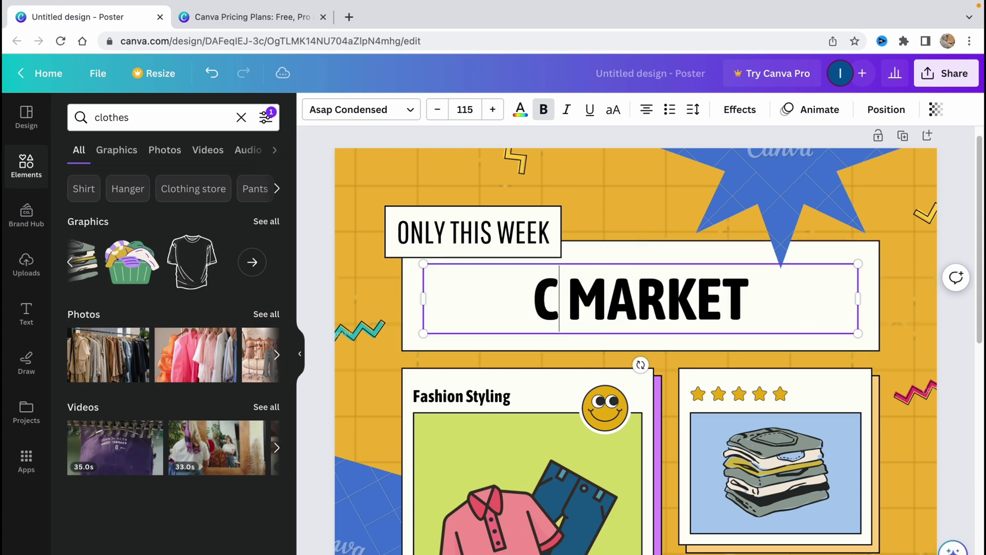
key(BackSpace)
key(BackSpace)
key(BackSpace)
key(BackSpace)
key(BackSpace)
key(BackSpace)
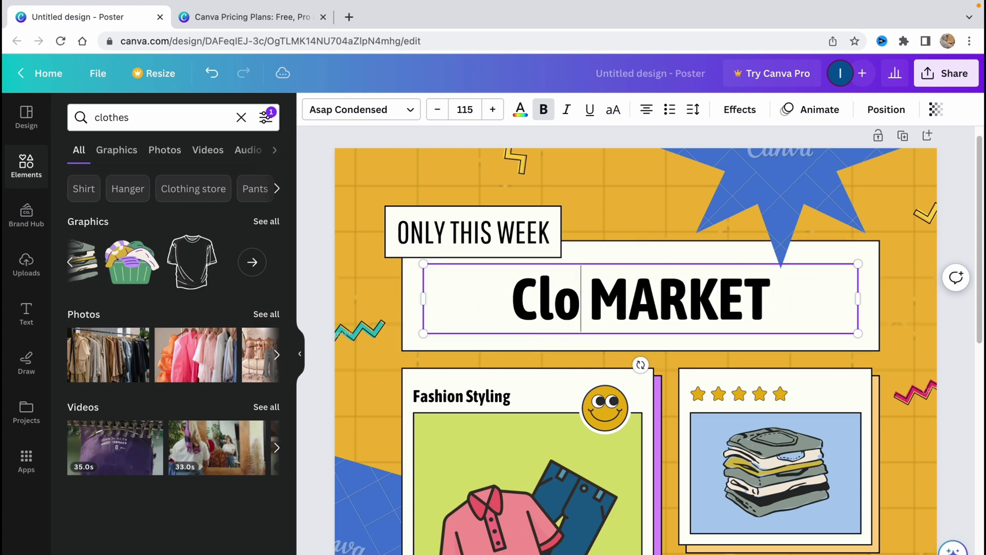
text(LOSTHES)
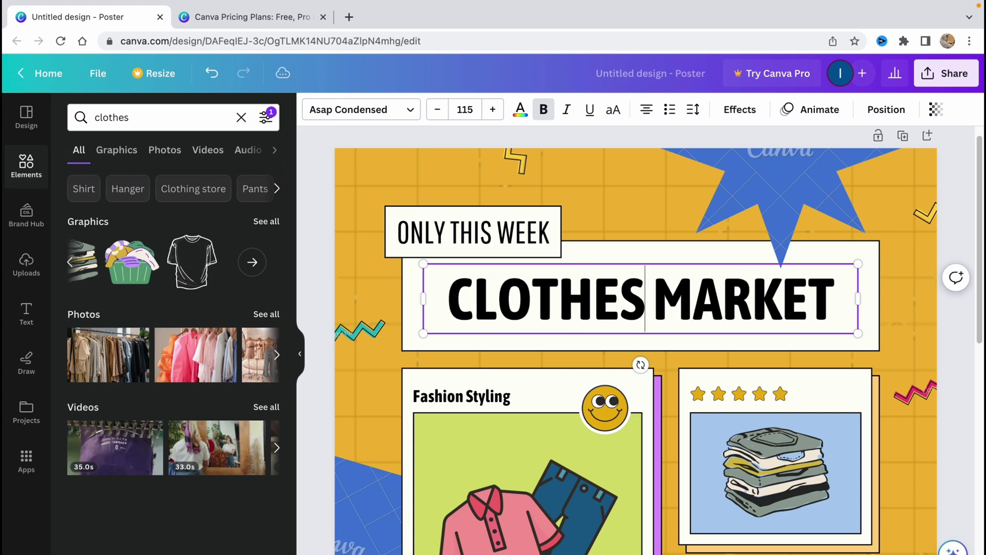
Step: Change WEEK to MONTH in the label above the heading and widen its text box so the text fits on one line
click(473, 236)
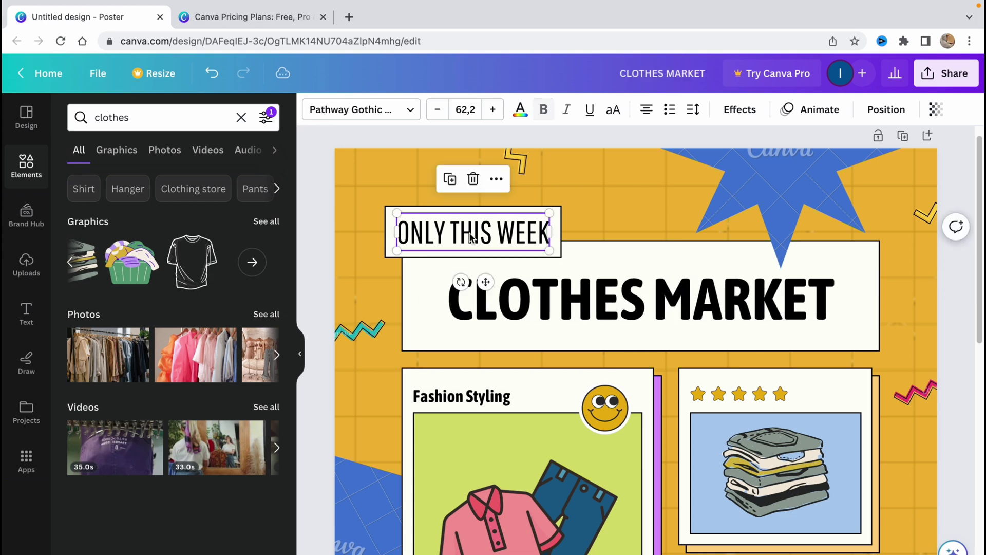
double_click(503, 229)
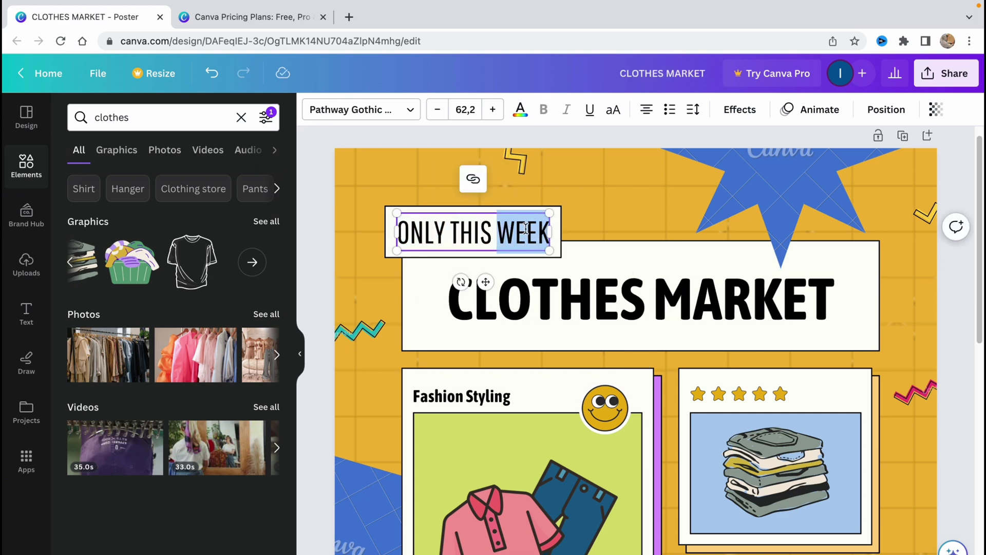
text(MONTH)
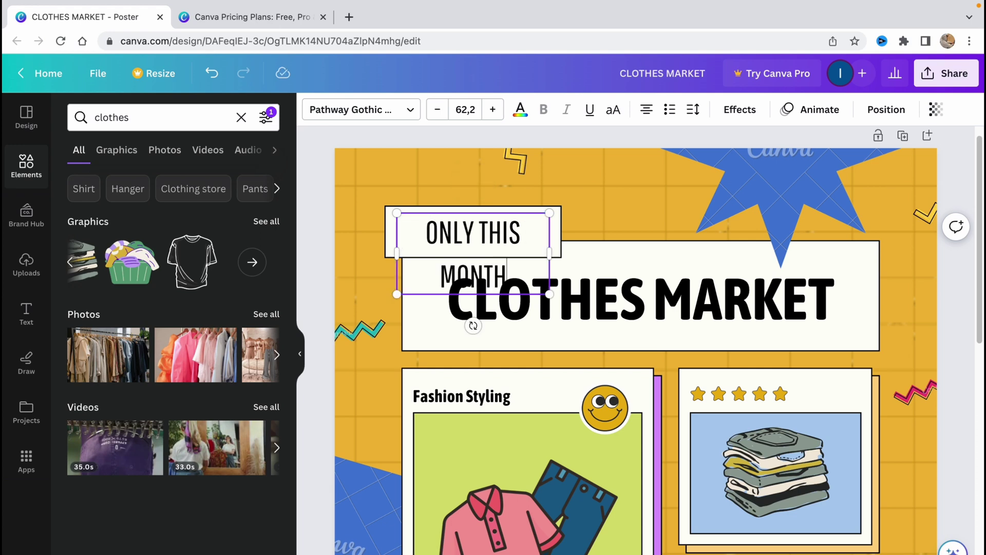
drag(549, 253, 605, 251)
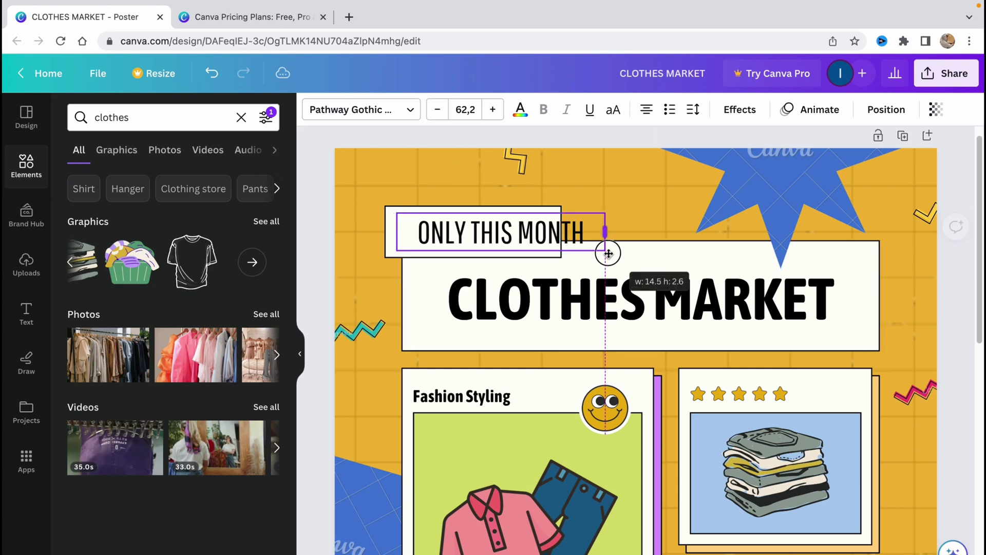
Step: Reduce the font size of the ONLY THIS MONTH text by three steps and centre it within its white label box
drag(534, 233, 511, 233)
triple_click(512, 232)
click(437, 111)
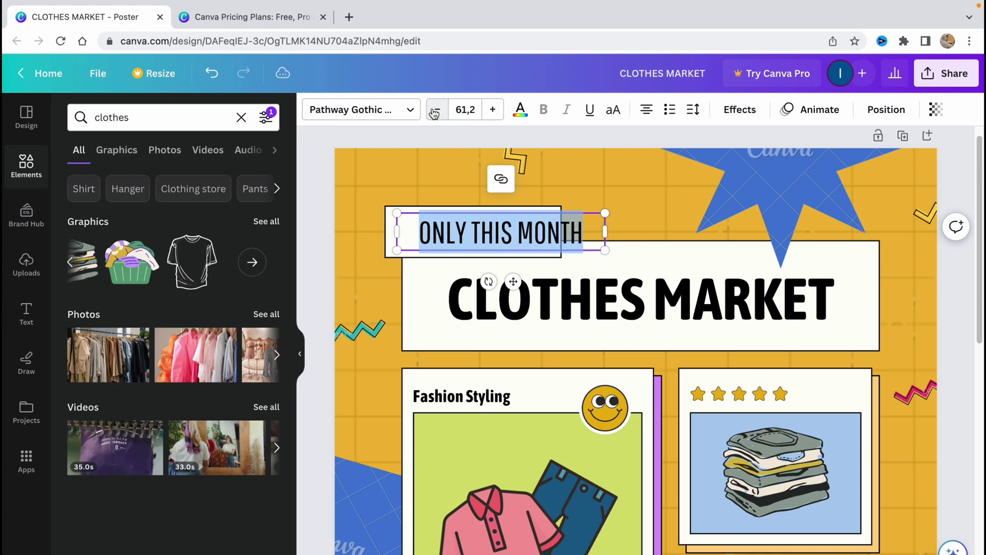
click(438, 111)
click(437, 111)
click(577, 217)
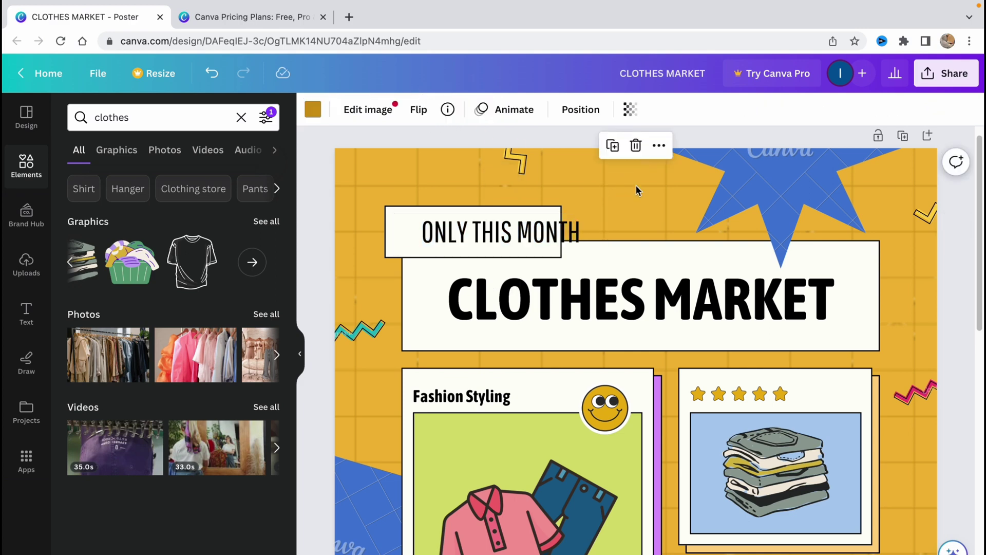
click(473, 237)
drag(507, 237, 479, 237)
Step: Delete the orange smiley badge from the corner of the Fashion Styling card
scroll(611, 303, down, 2)
click(606, 296)
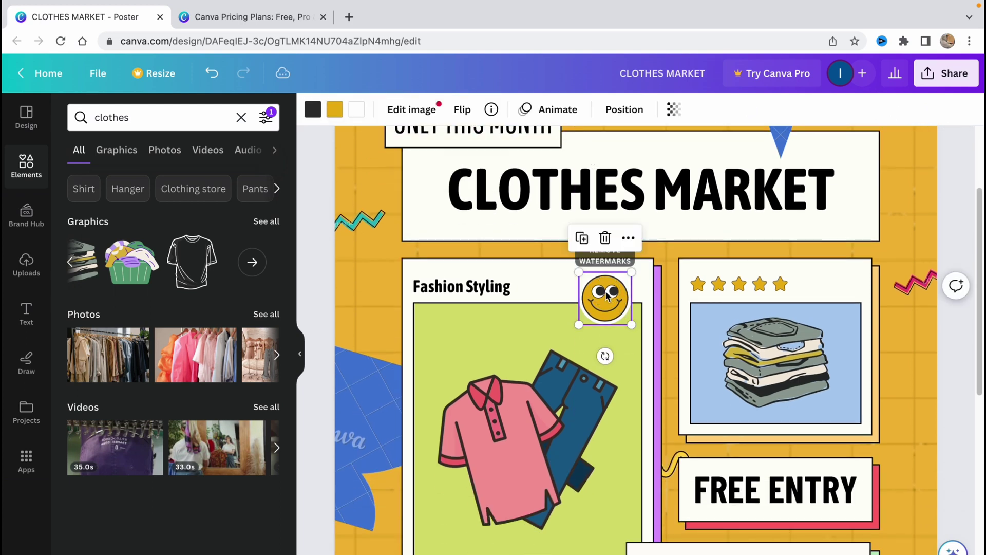
key(Delete)
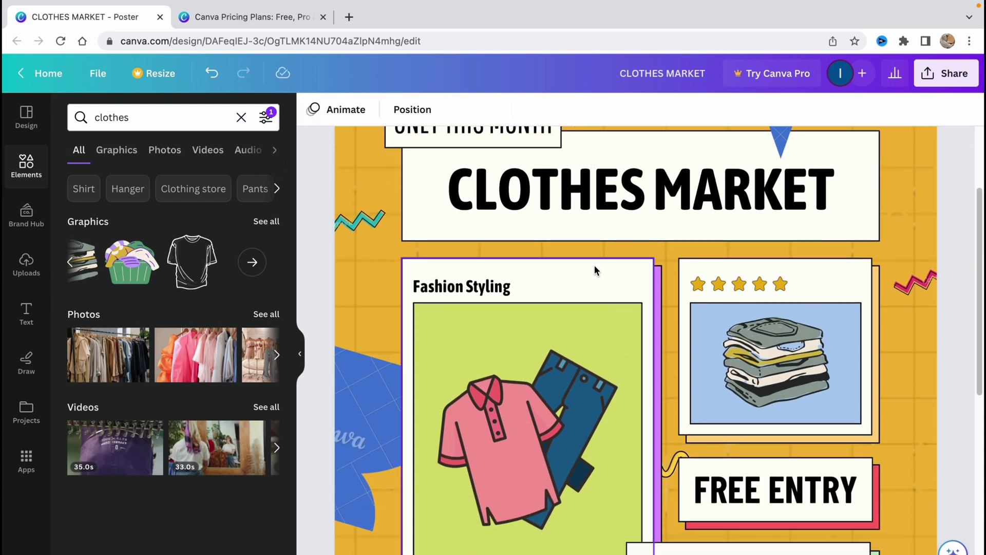
Step: Search the elements for "smile" and add the yellow smiley graphic with purple cheeks to the poster
click(241, 118)
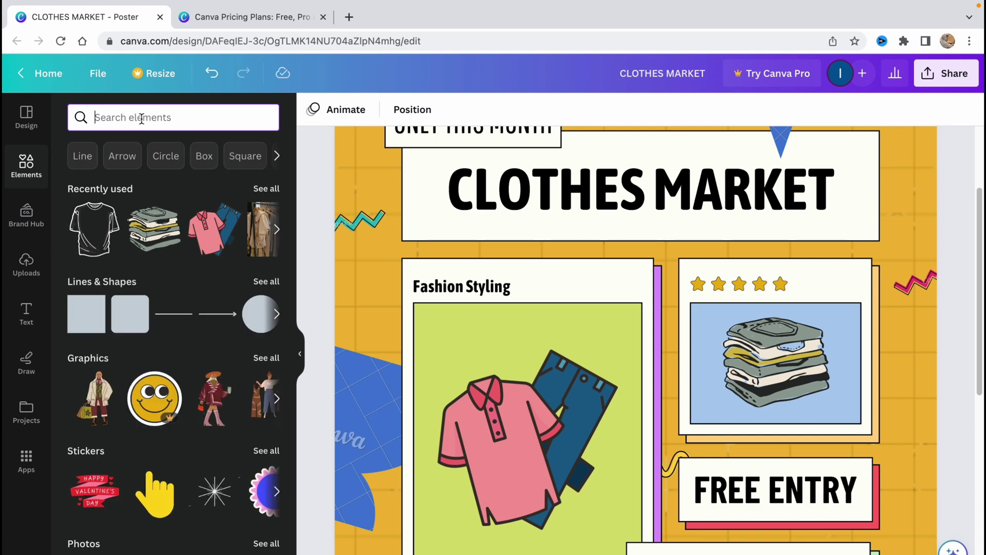
text(smile)
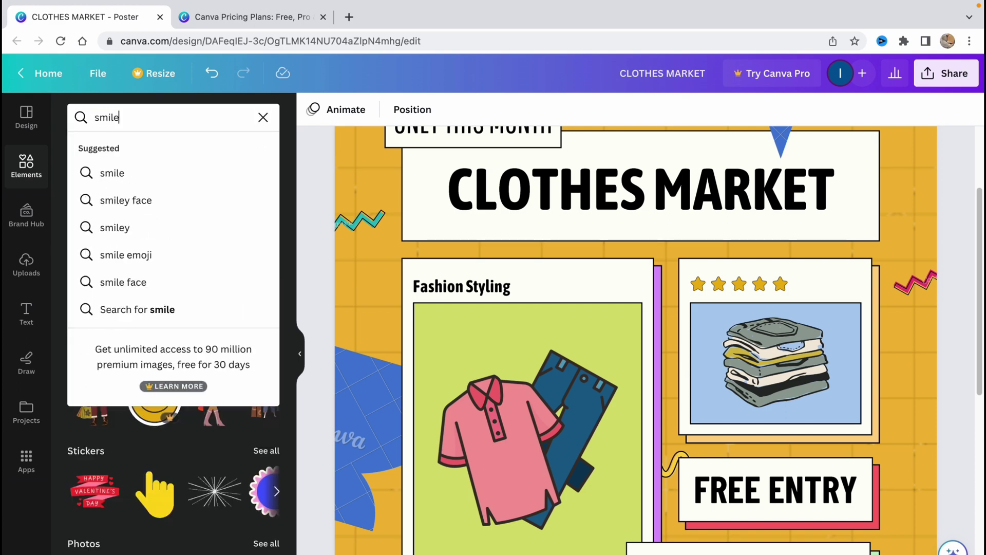
key(Return)
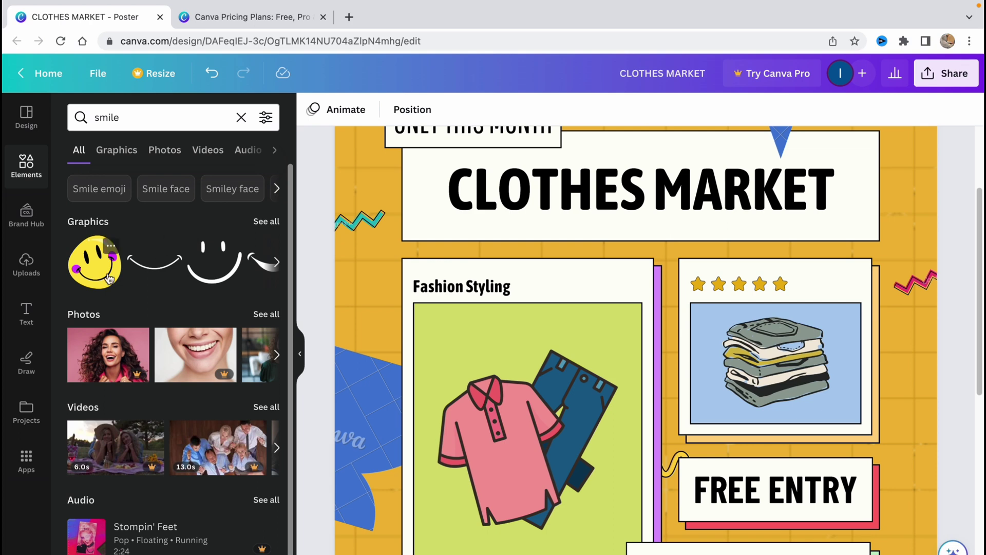
drag(94, 262, 689, 420)
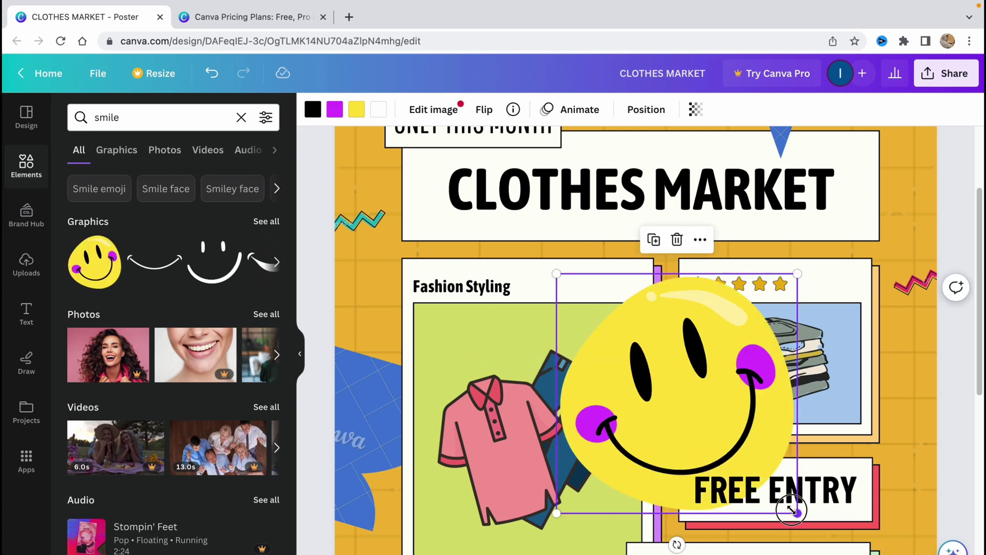
Step: Scale the yellow smiley down to badge size and place it over the Fashion Styling card's upper-right corner
drag(797, 513, 658, 375)
drag(608, 347, 593, 319)
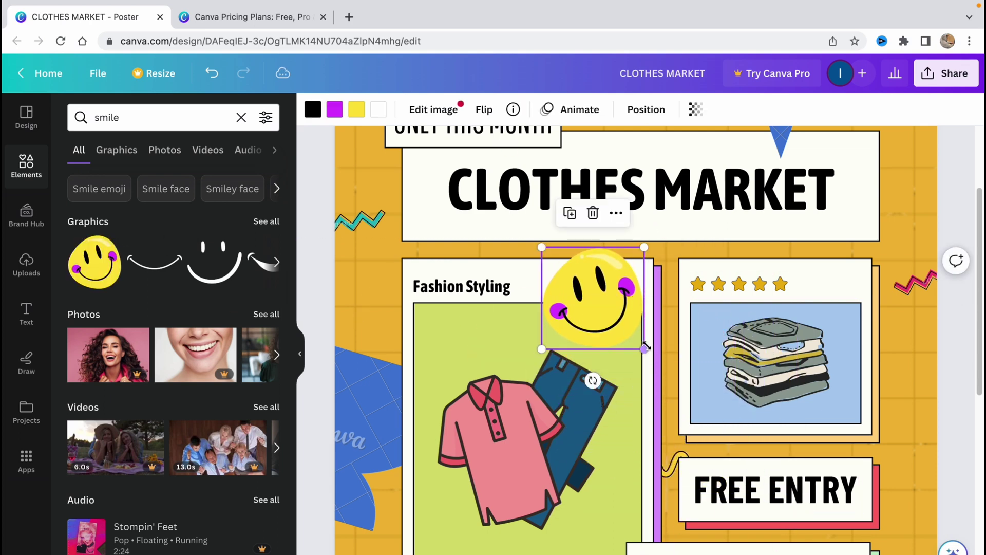
drag(643, 348, 629, 334)
drag(592, 303, 599, 311)
scroll(600, 312, down, 5)
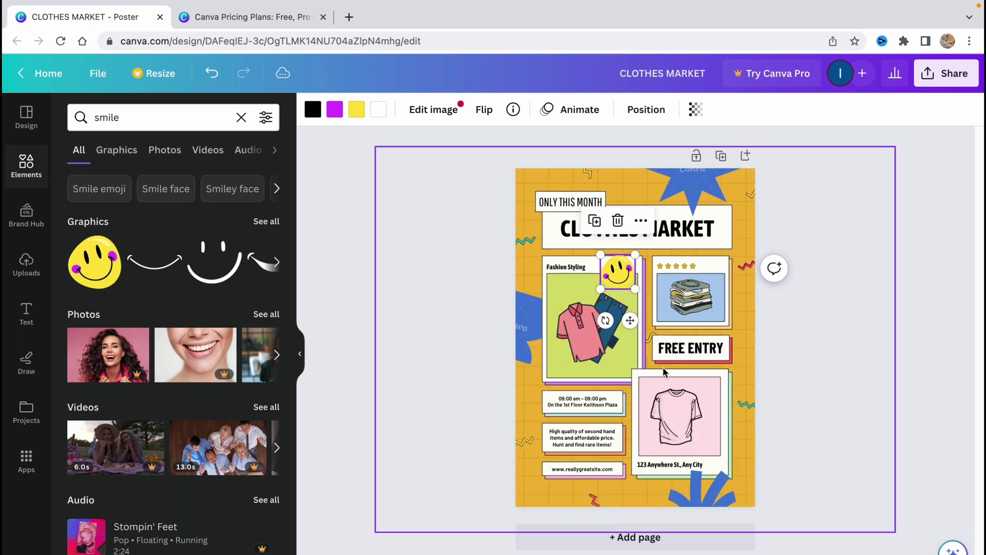
click(516, 146)
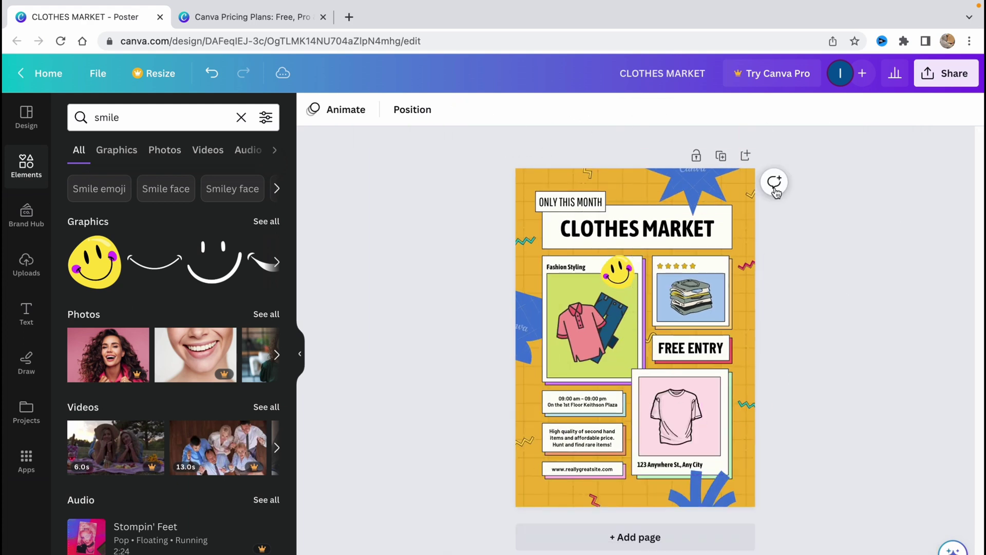
Step: Try to download the poster as a JPG, then close the download options
click(950, 76)
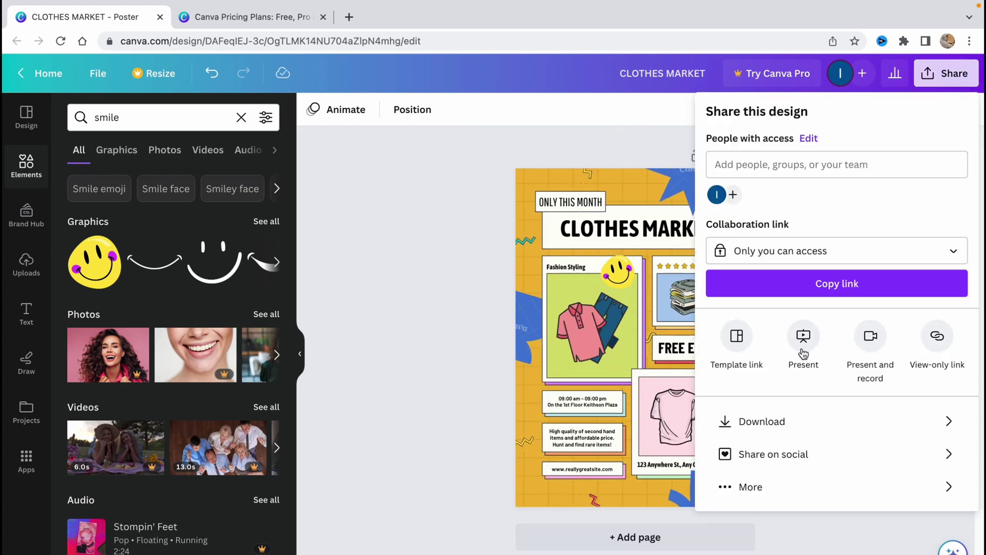
click(783, 426)
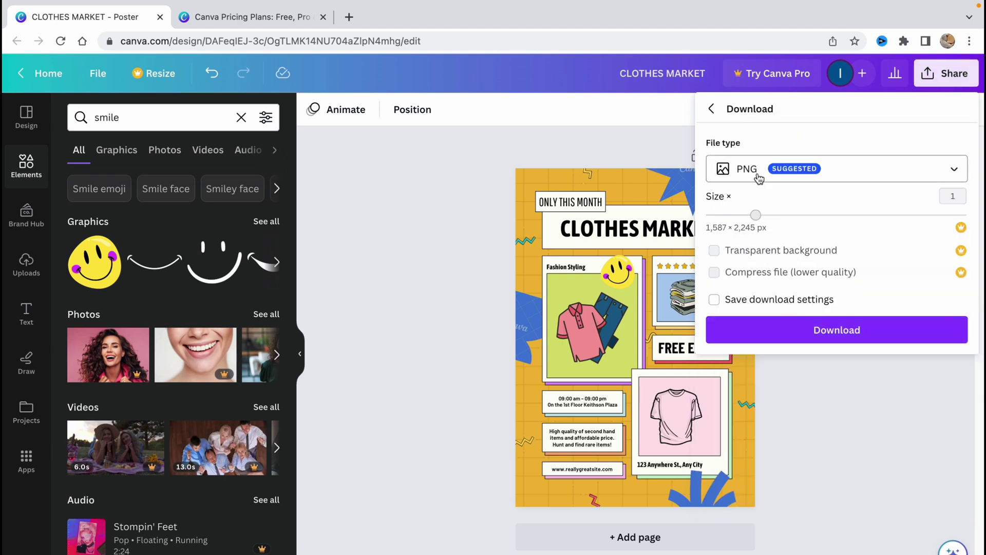
click(751, 176)
click(760, 216)
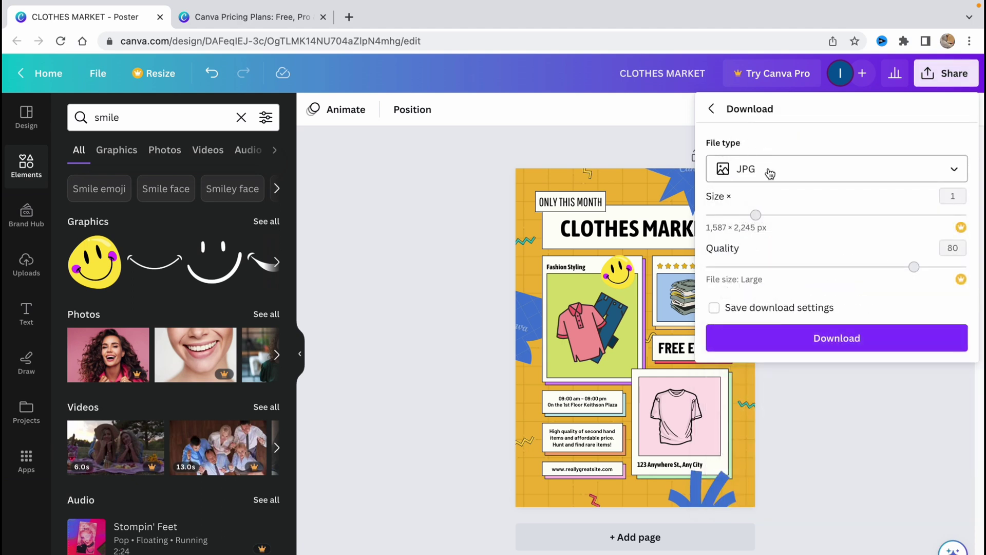
click(857, 338)
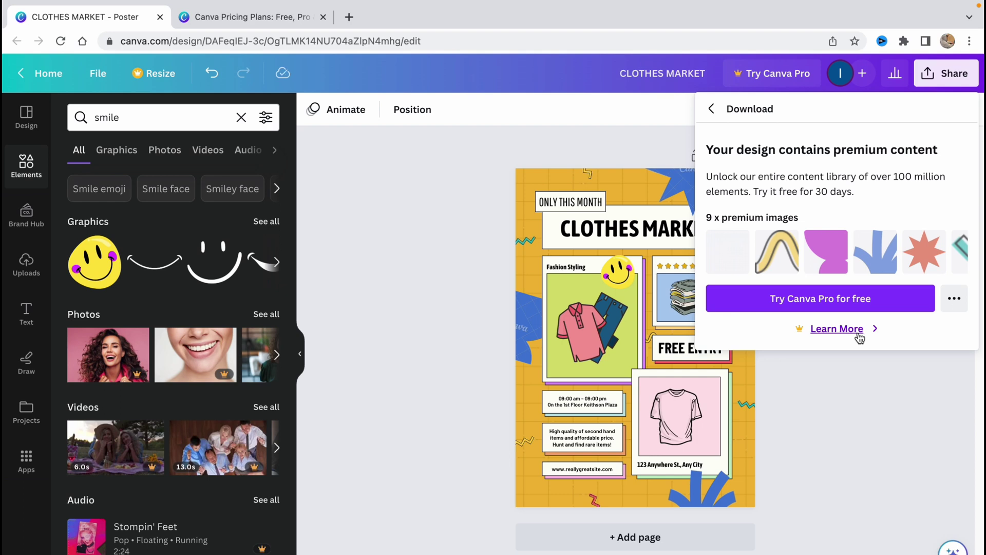
click(435, 287)
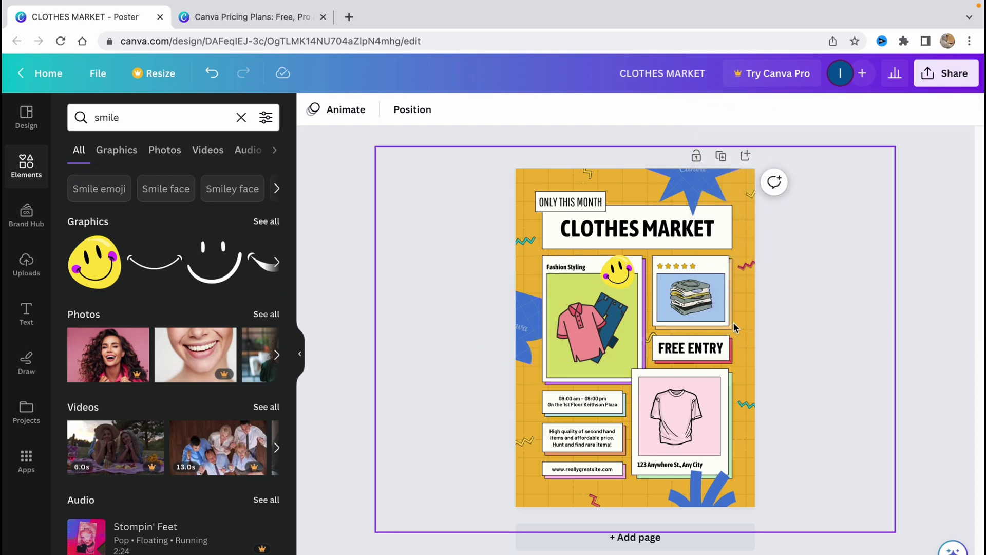
Step: Try to download the poster as a PNG and look through the premium images it contains
click(948, 77)
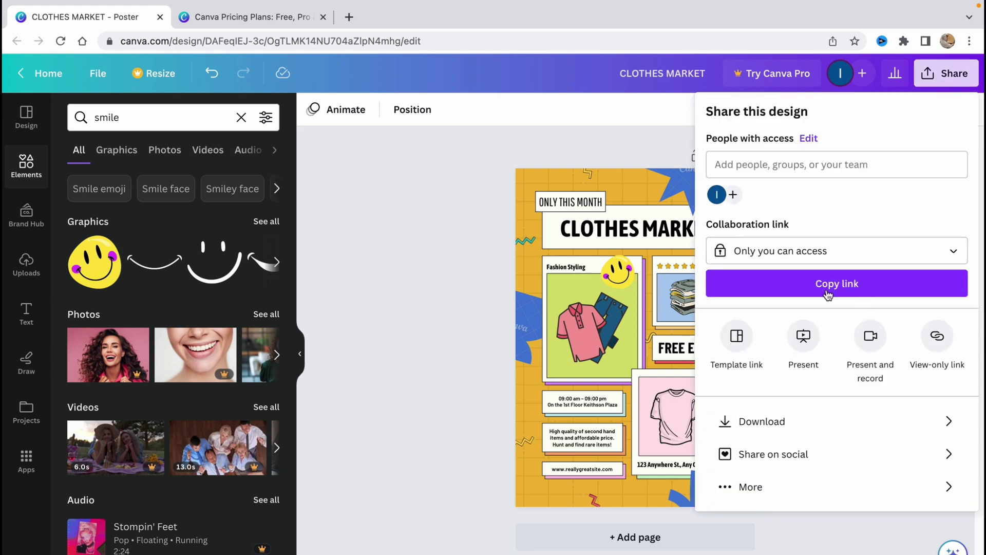
click(765, 421)
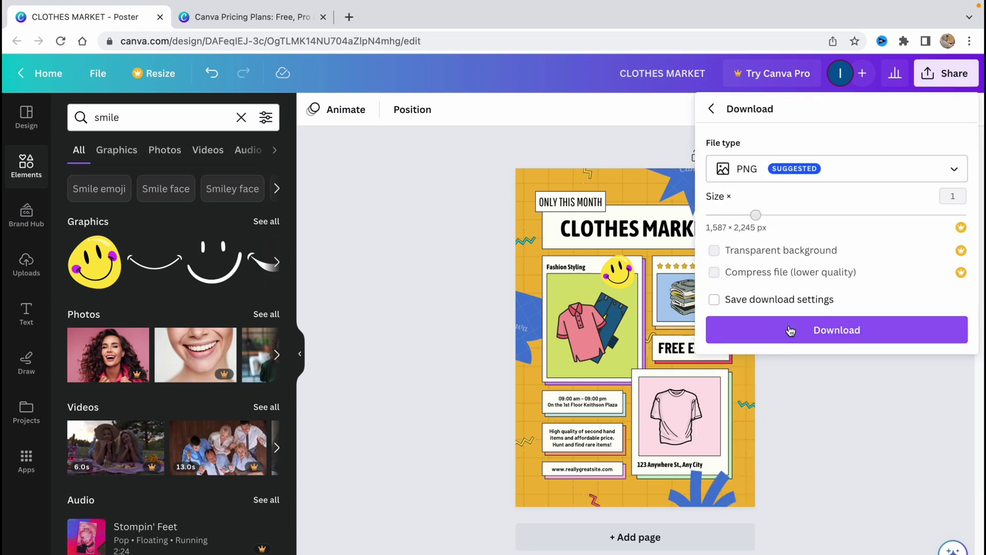
click(790, 330)
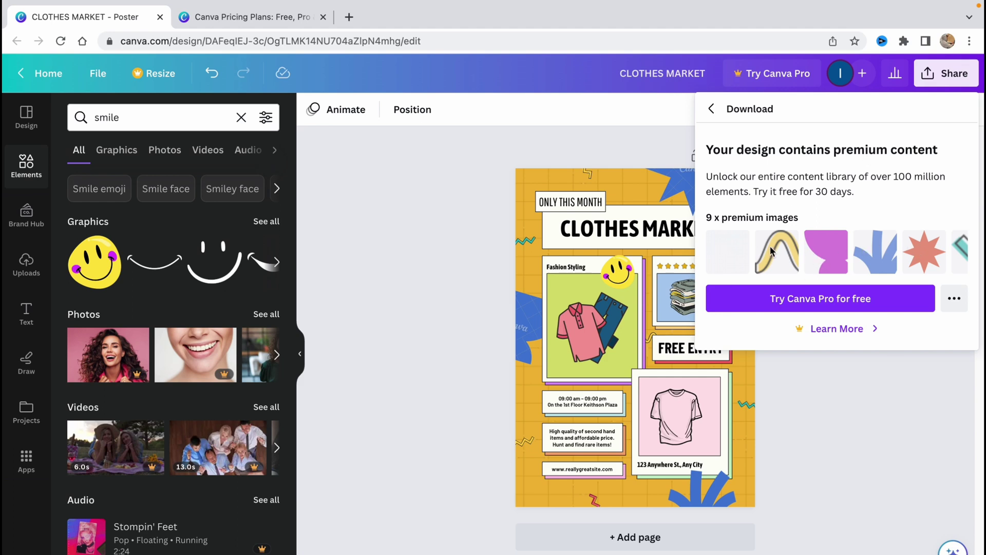
scroll(916, 256, right, 4)
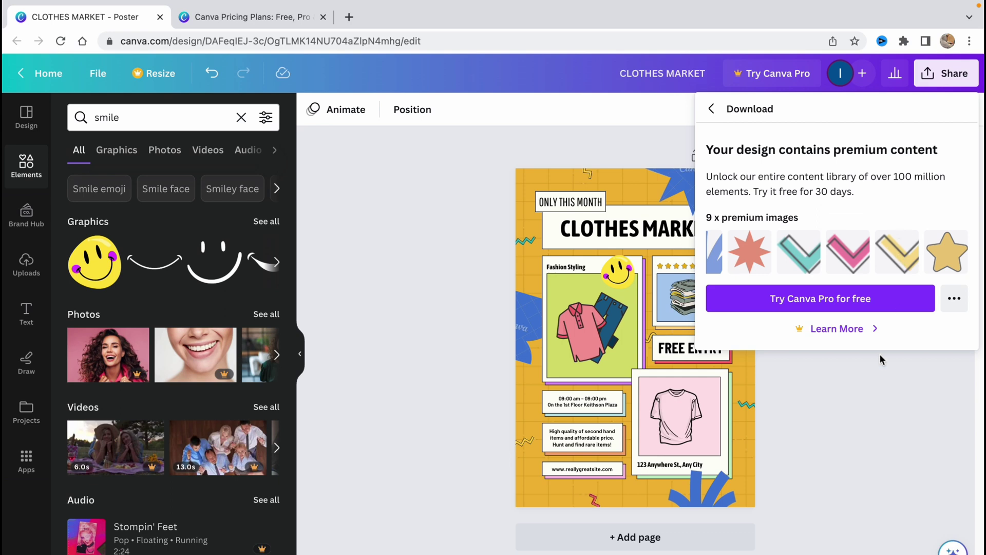
click(876, 434)
Step: Look over the finished poster, view the Canva Pro free trial offer and close it
scroll(707, 324, up, 3)
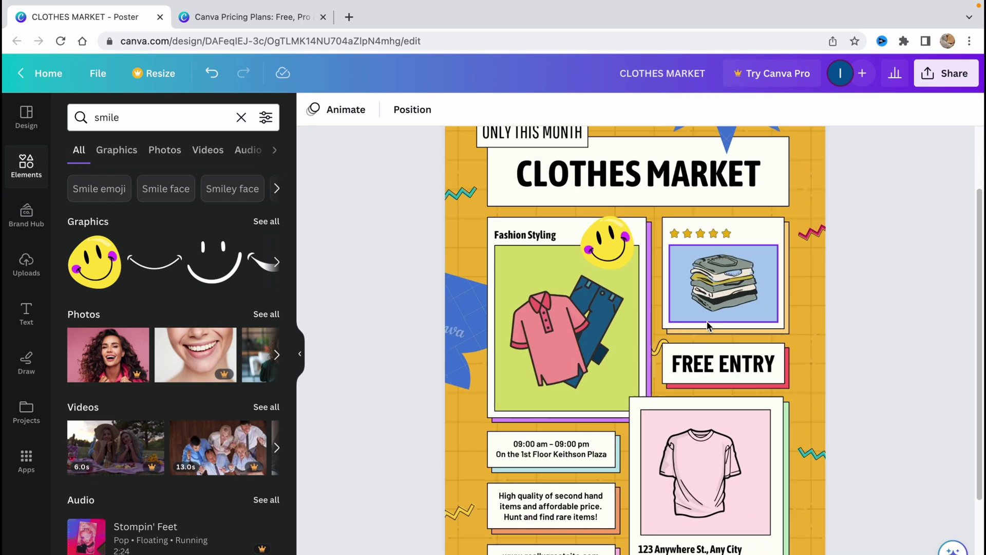
scroll(704, 334, down, 1)
scroll(704, 335, down, 3)
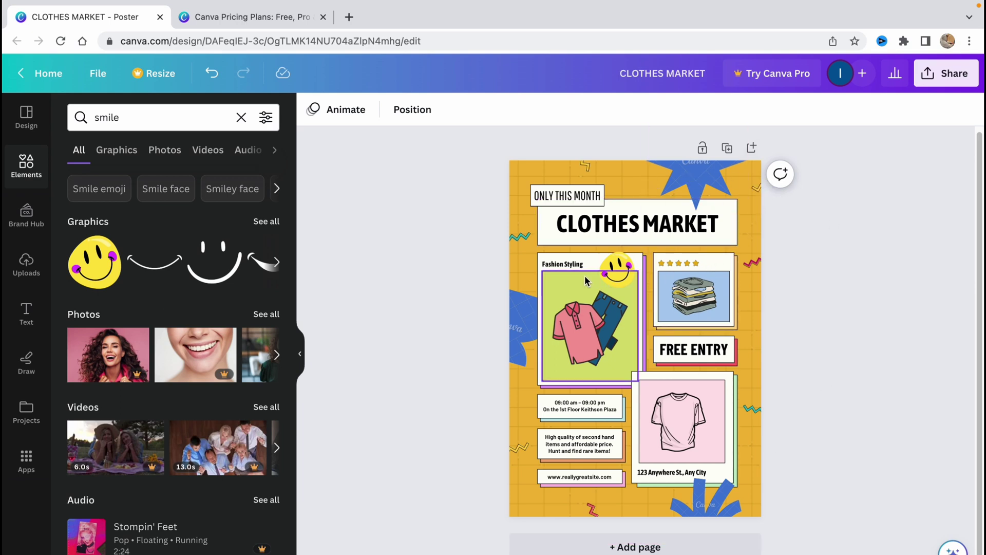
click(761, 82)
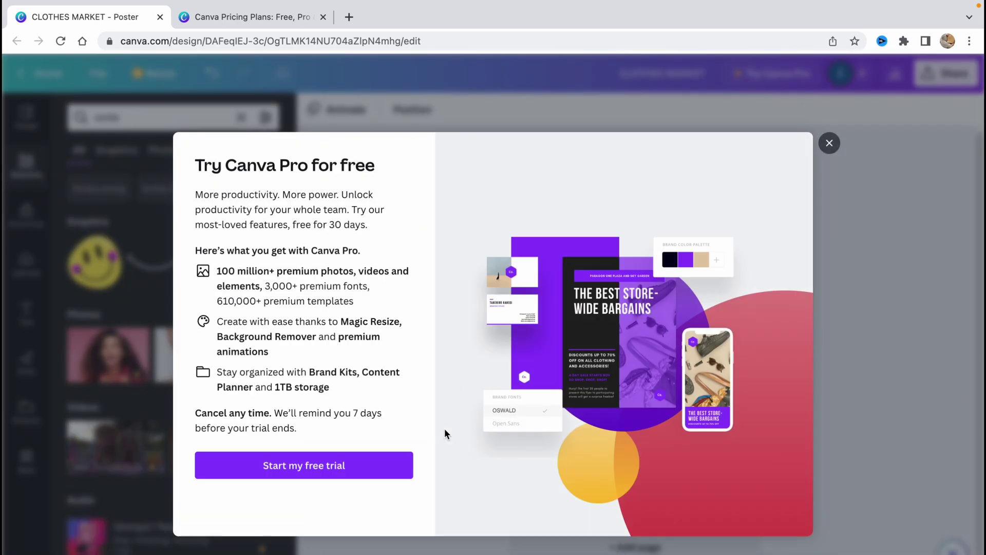
click(830, 143)
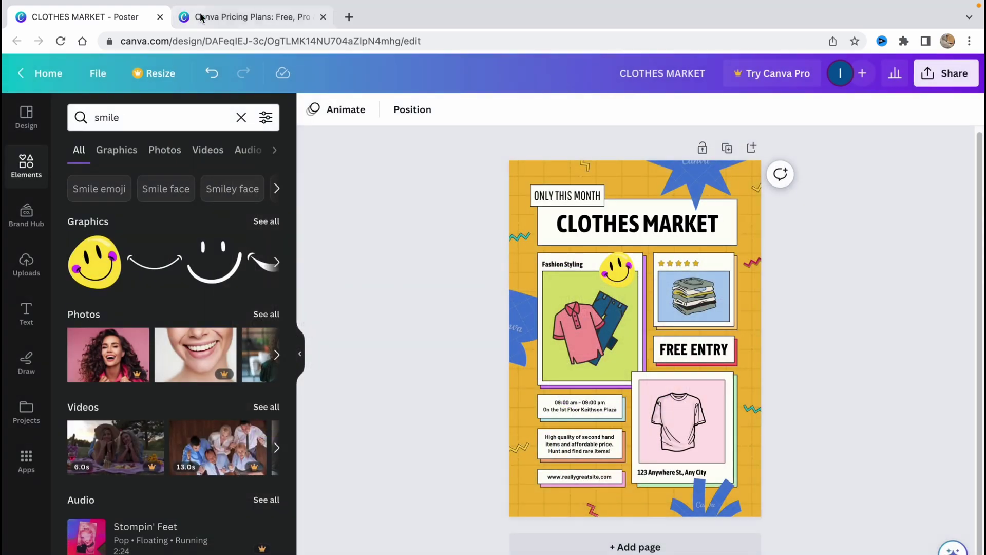
Step: Open the Canva pricing page and compare the prices and features of the Free, Pro and Teams plans
click(206, 17)
scroll(464, 394, down, 1)
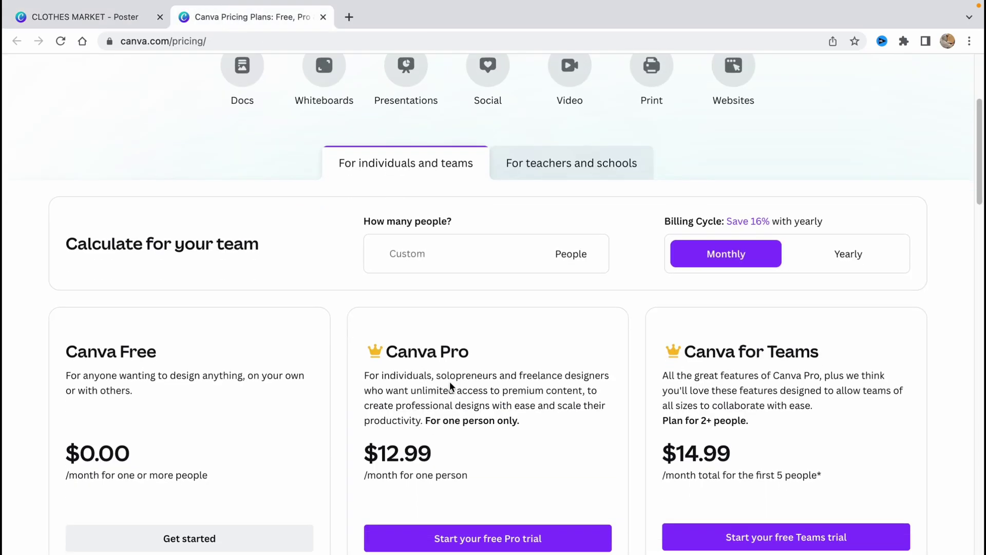
scroll(450, 383, down, 1)
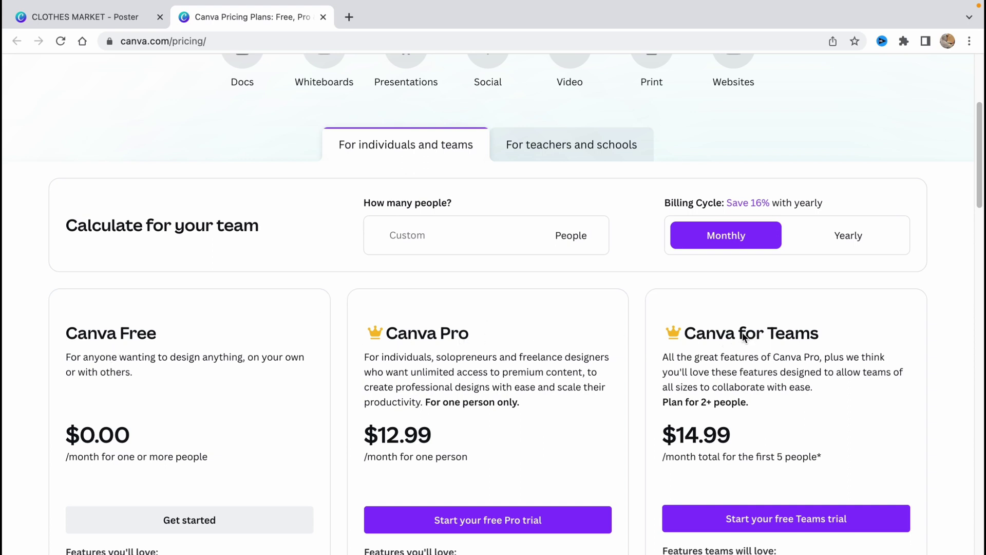
scroll(743, 337, down, 5)
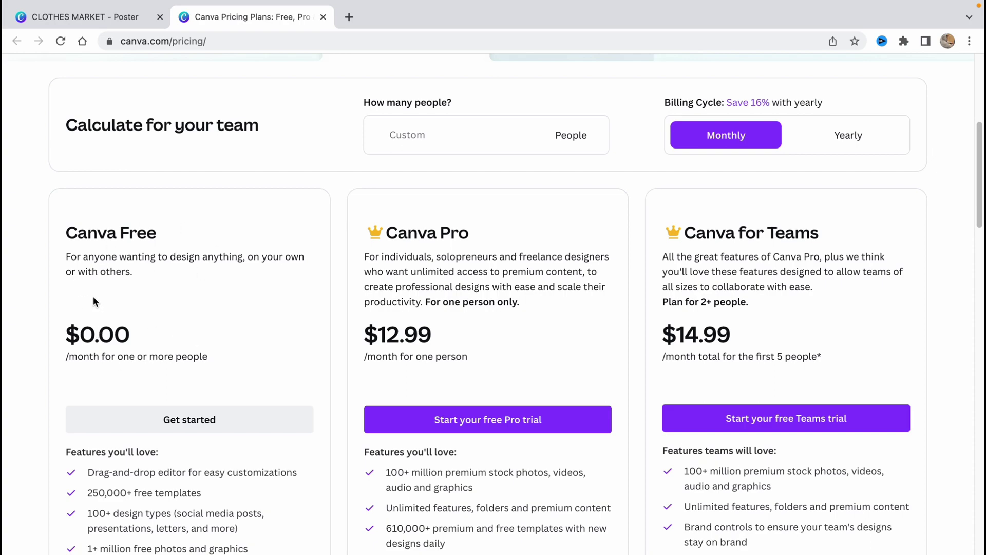
scroll(137, 316, down, 1)
scroll(132, 329, up, 2)
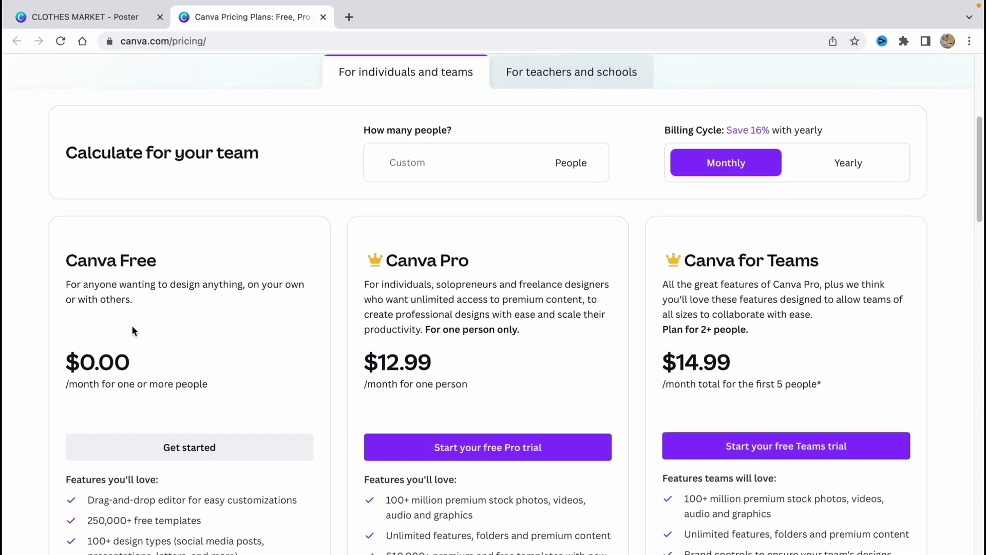
scroll(132, 328, down, 13)
scroll(128, 260, up, 12)
scroll(137, 396, down, 6)
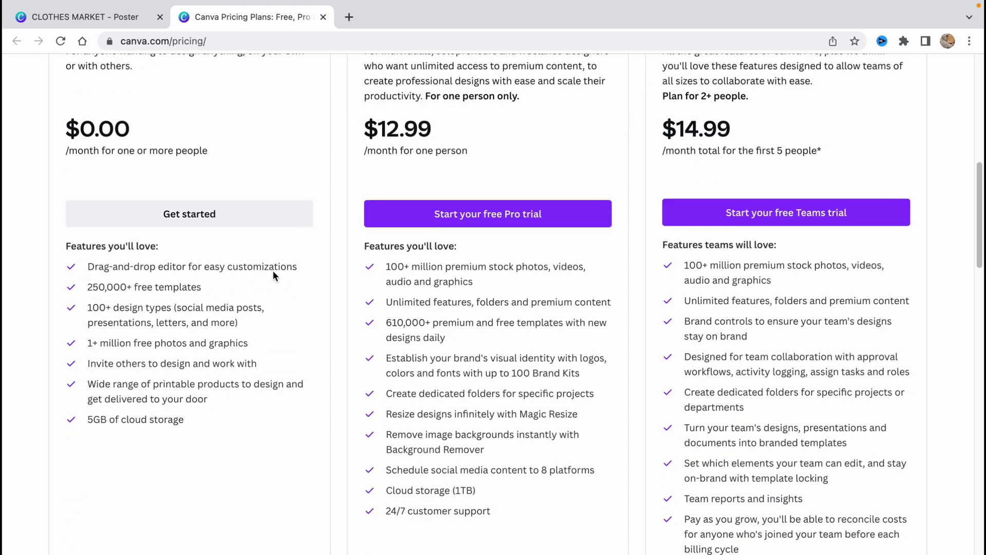
Step: Check the Clothes Market poster again and read the feature lists of the plans on the pricing page
click(121, 11)
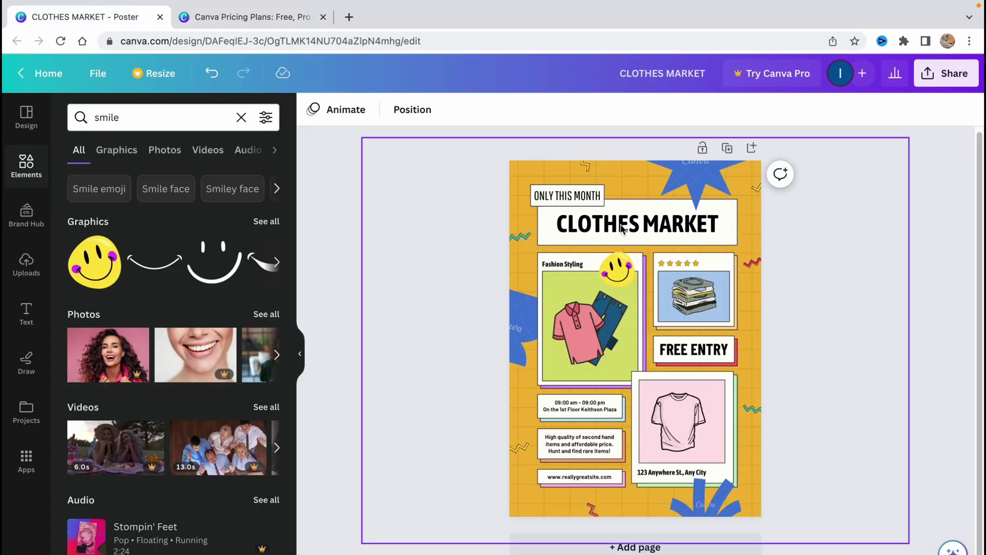
click(260, 19)
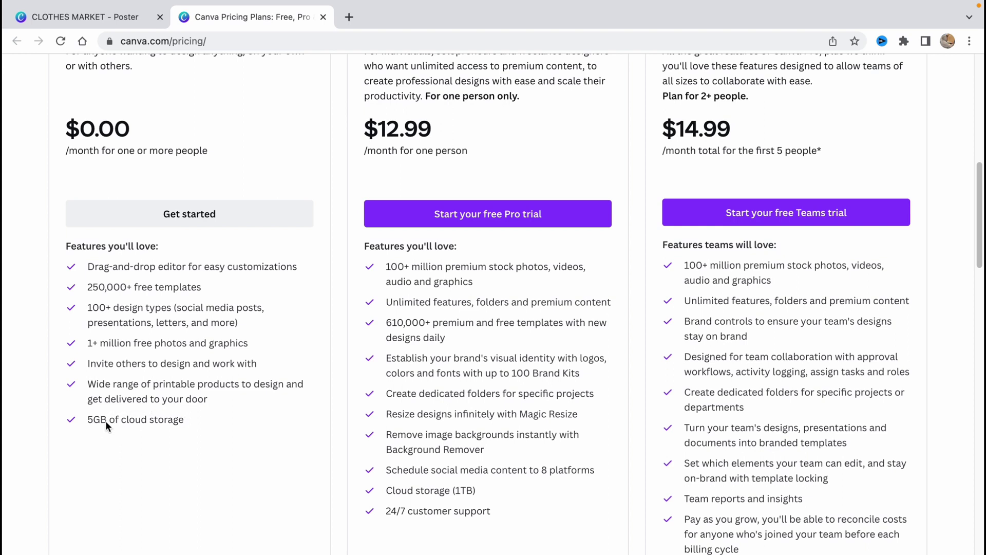
scroll(621, 314, up, 1)
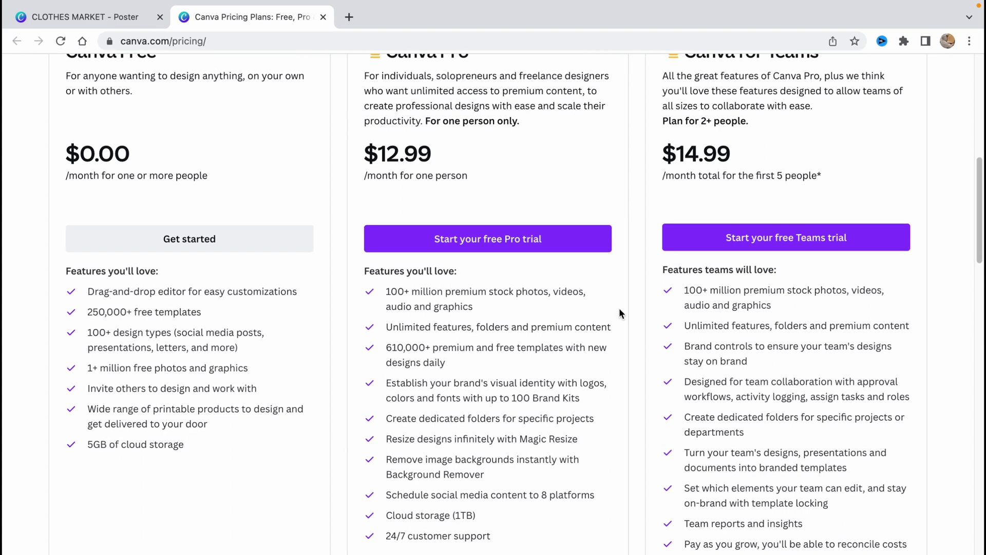
scroll(501, 329, down, 4)
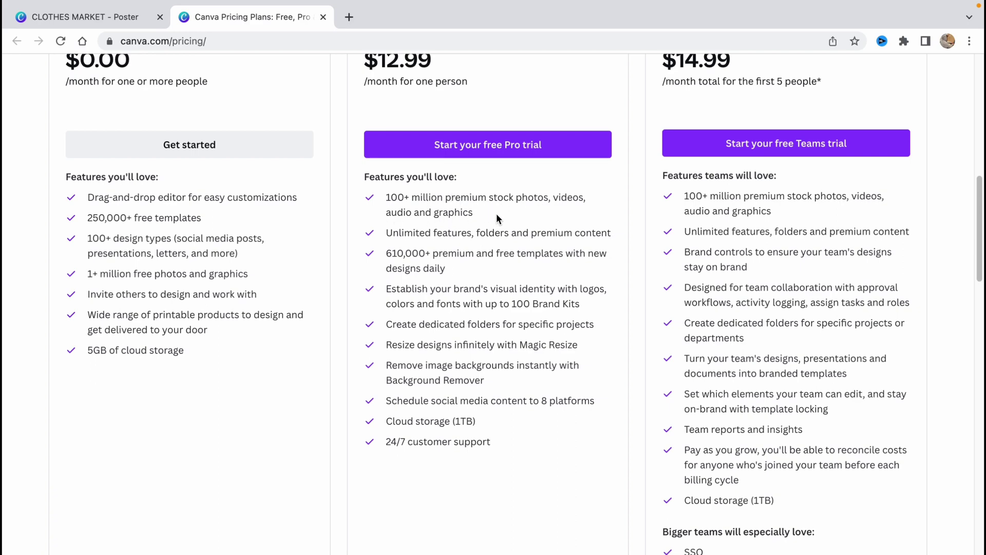
Step: Revisit the poster, then review the plan prices and the team calculator on the pricing page
click(25, 8)
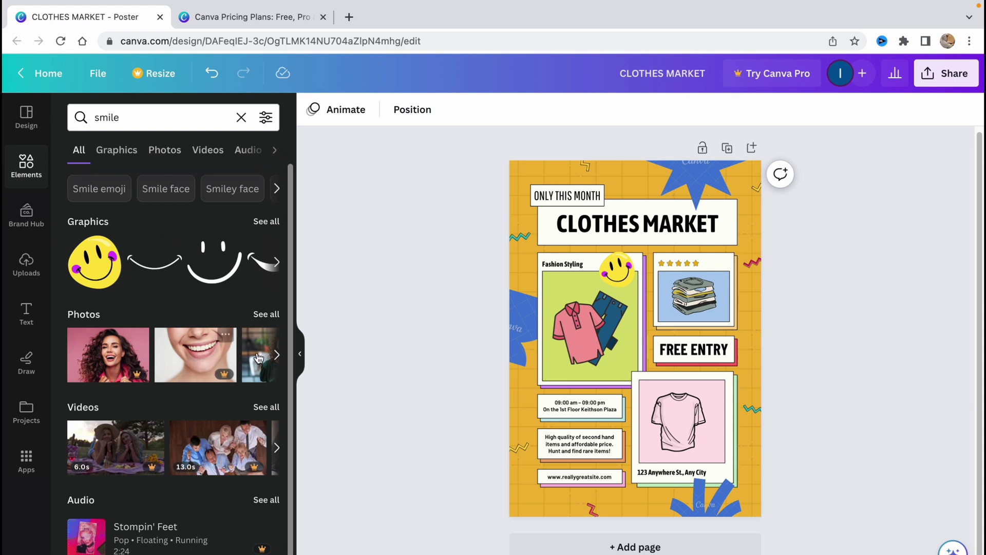
click(250, 18)
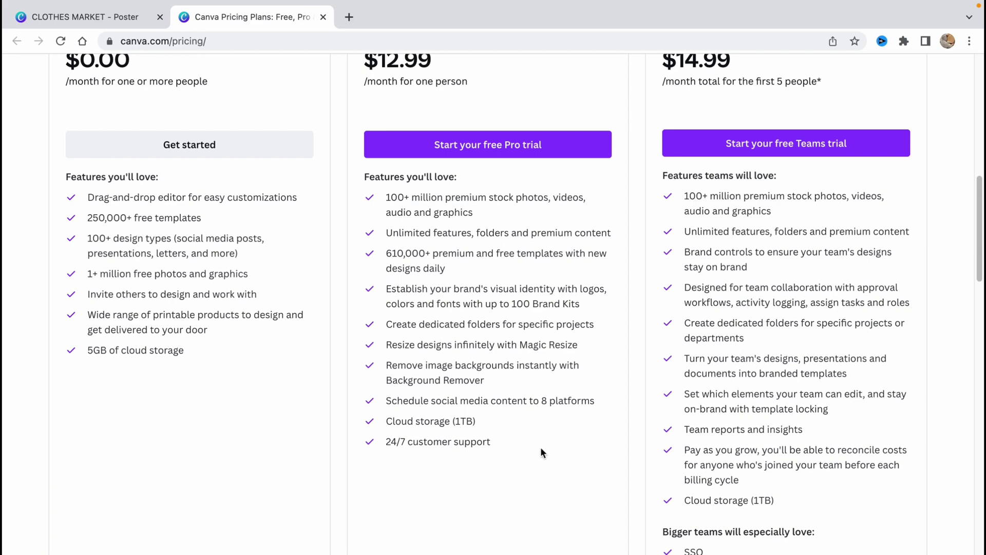
scroll(482, 459, up, 5)
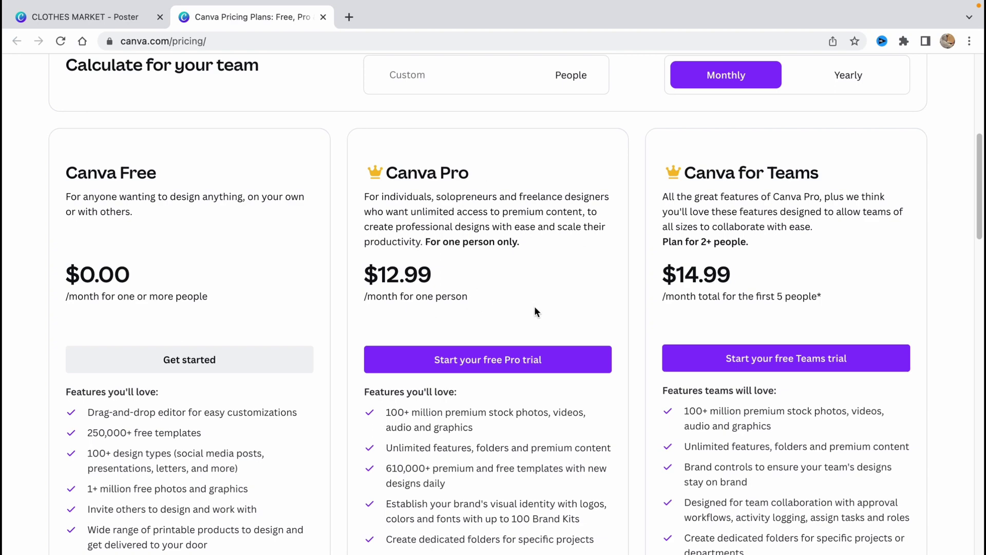
scroll(534, 307, up, 5)
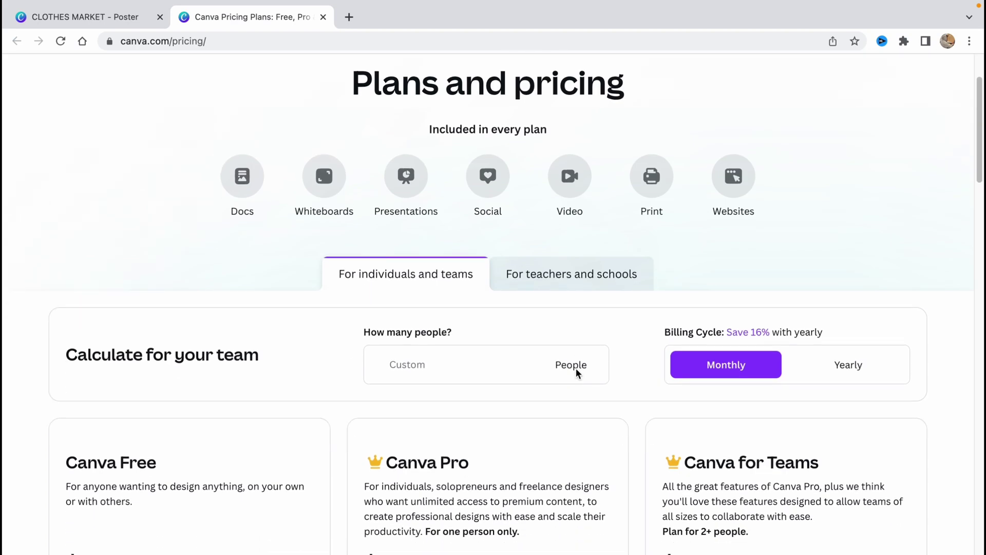
scroll(576, 373, down, 3)
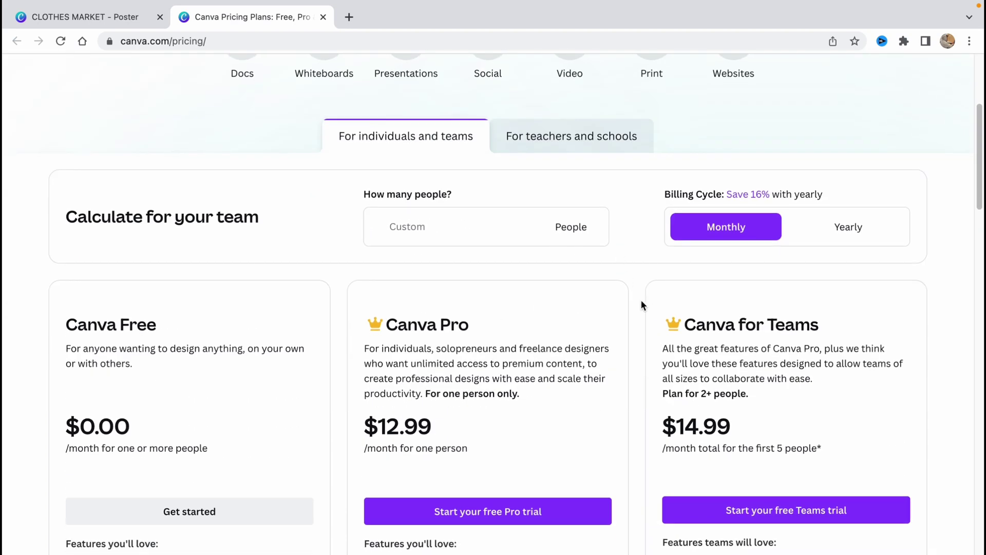
Step: Leave the poster for the Canva home page and browse the suggested design types through to Your Story
click(125, 10)
click(47, 77)
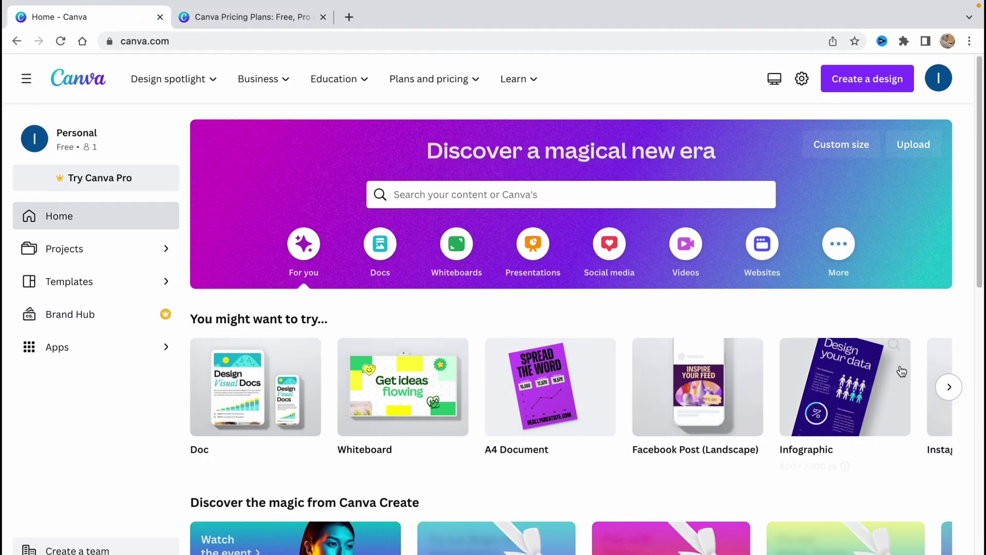
click(944, 392)
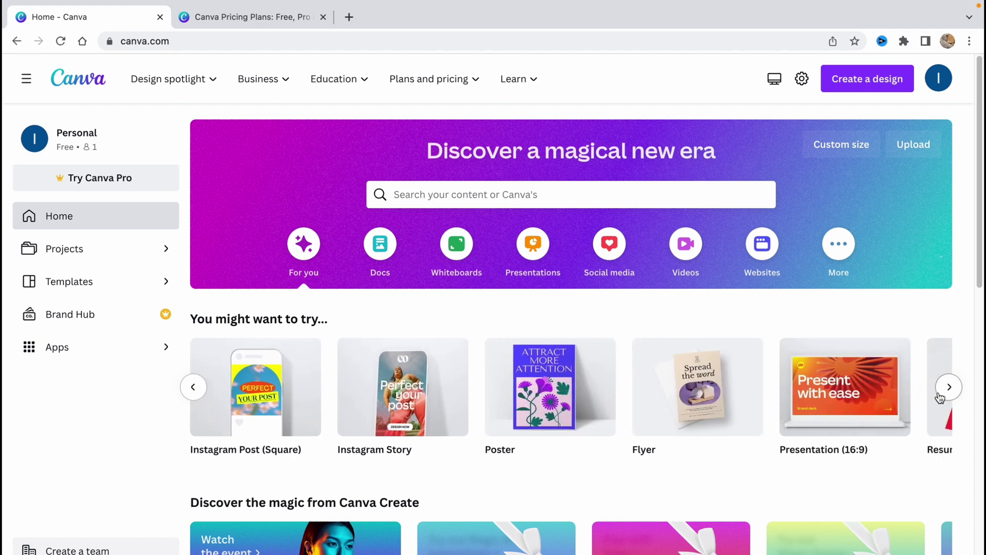
click(948, 388)
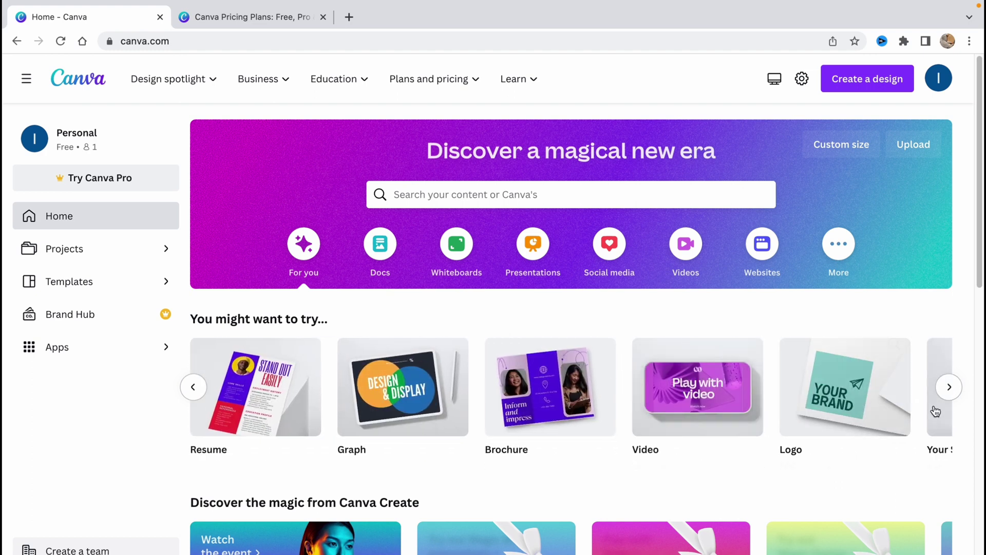
scroll(935, 411, right, 3)
Step: Look through the recent designs on the home page and return to its search area
scroll(700, 303, down, 8)
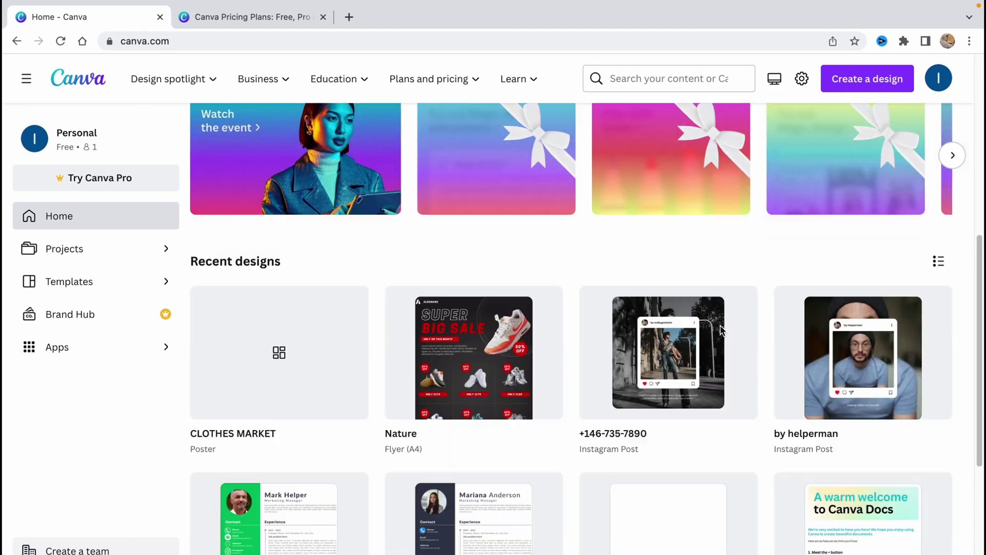
scroll(720, 325, down, 1)
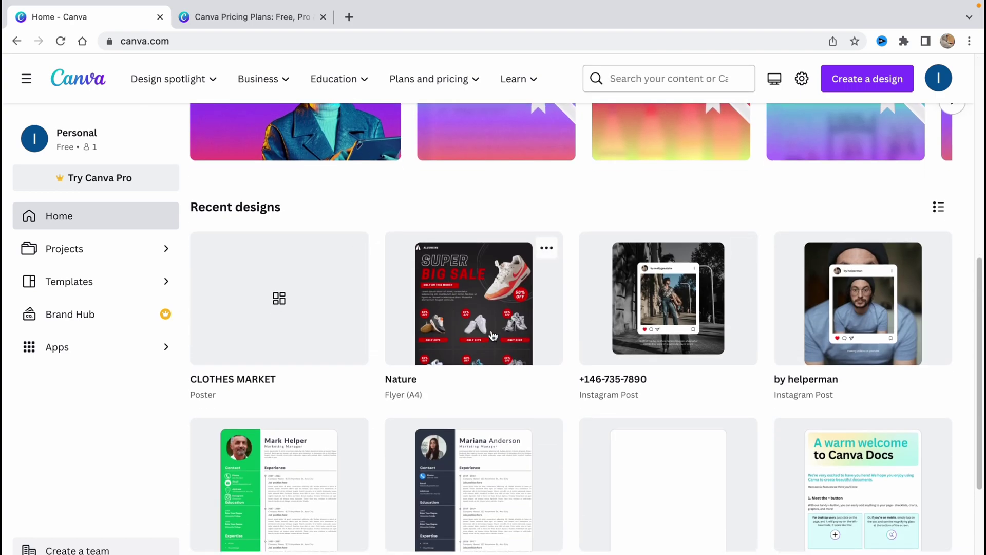
scroll(474, 316, up, 6)
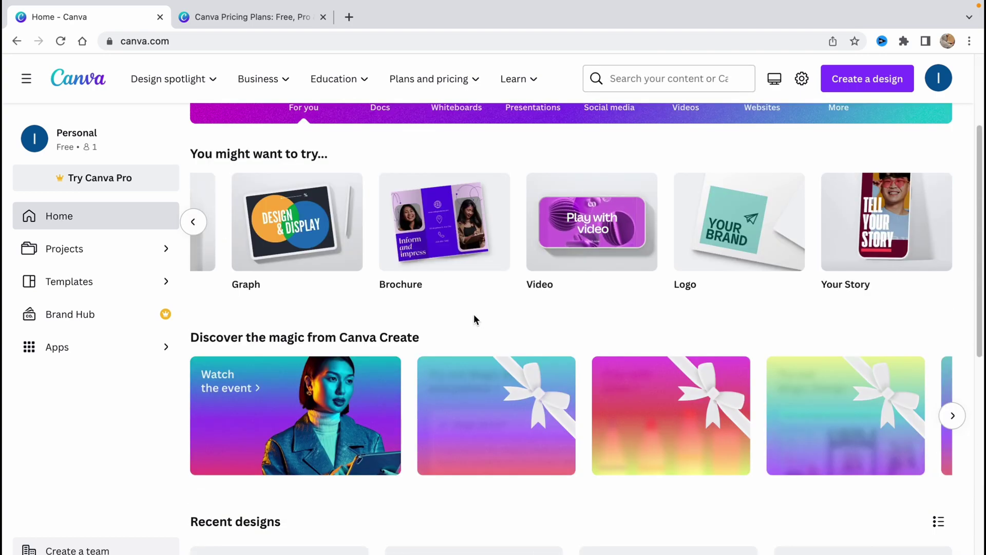
scroll(474, 316, up, 4)
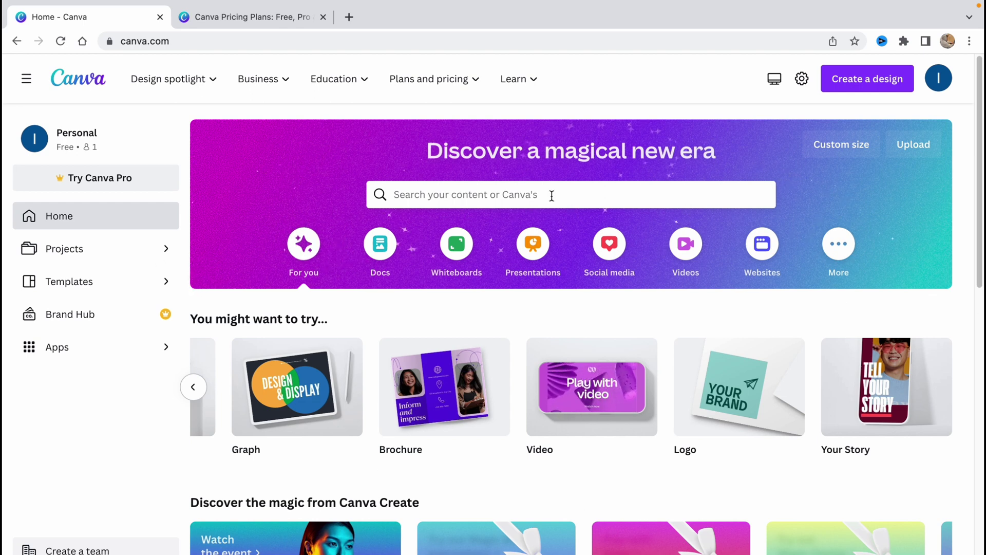
Step: View the Projects page with its recent designs and folders, and return to the home page
click(78, 253)
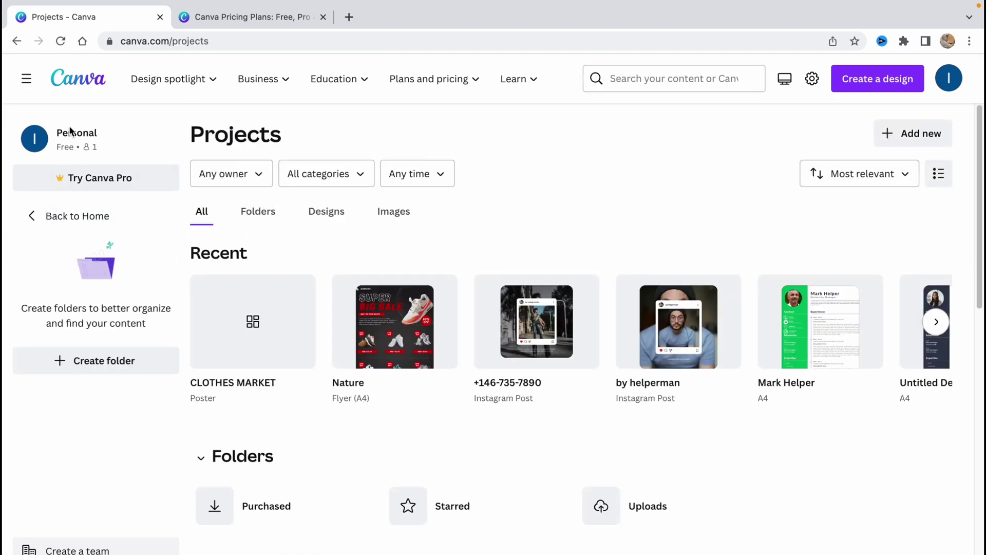
click(76, 80)
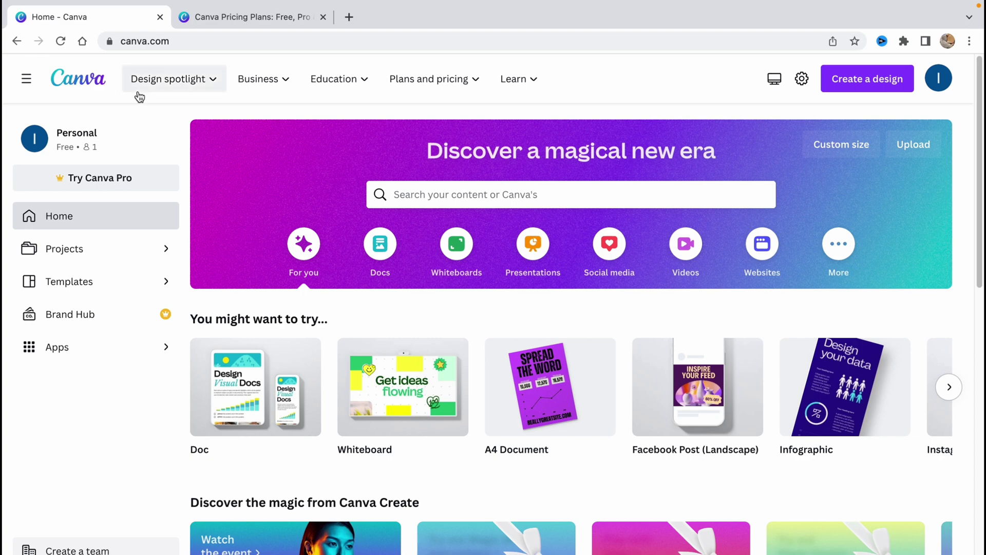
mouse_move(574, 421)
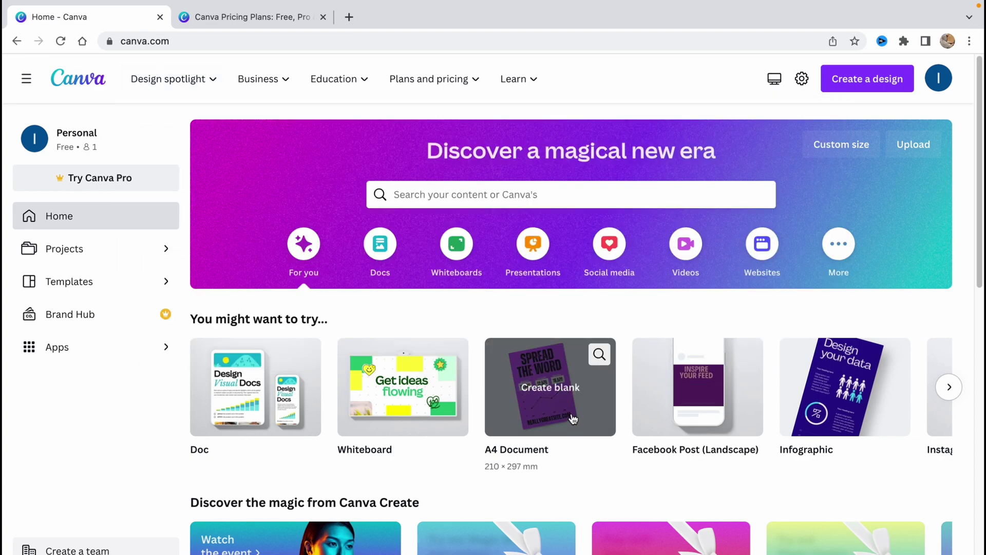